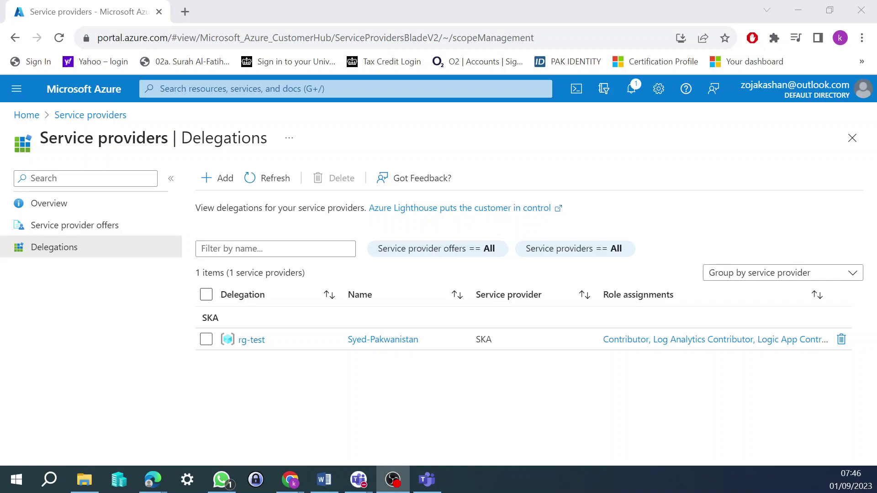
Return to the portal home and view the Service provider offers page under Service providers
left_click(32, 114)
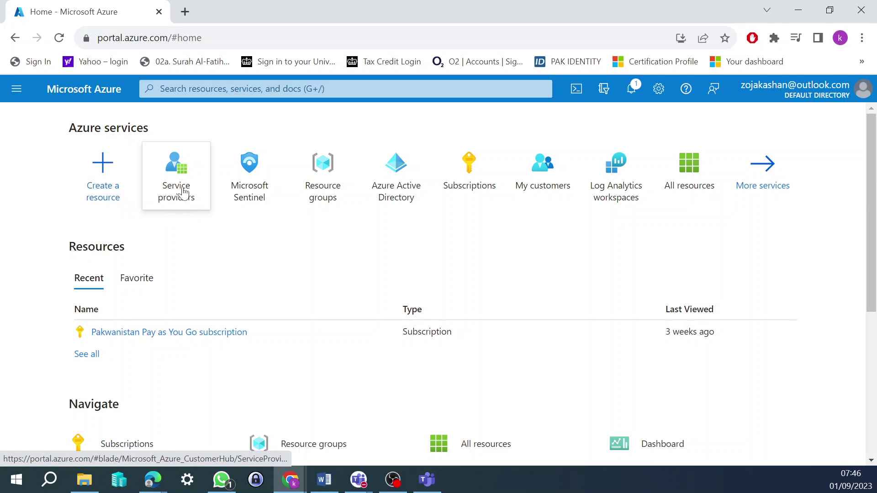
left_click(183, 192)
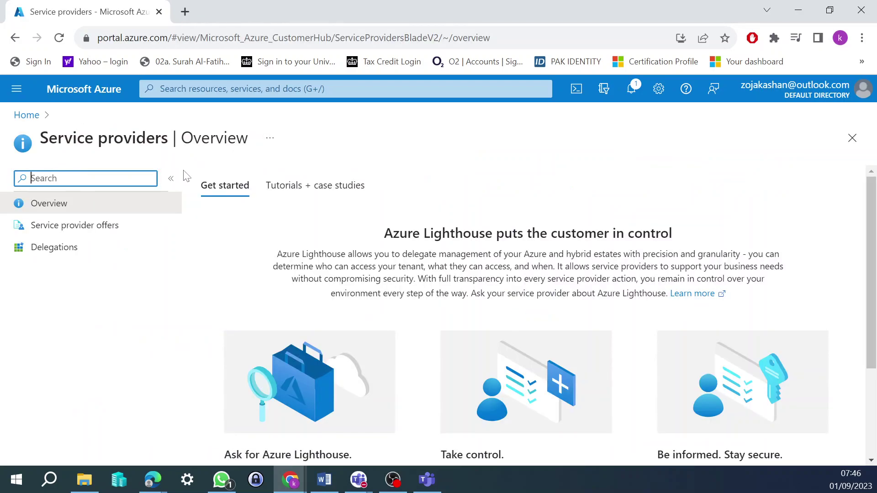
left_click(96, 231)
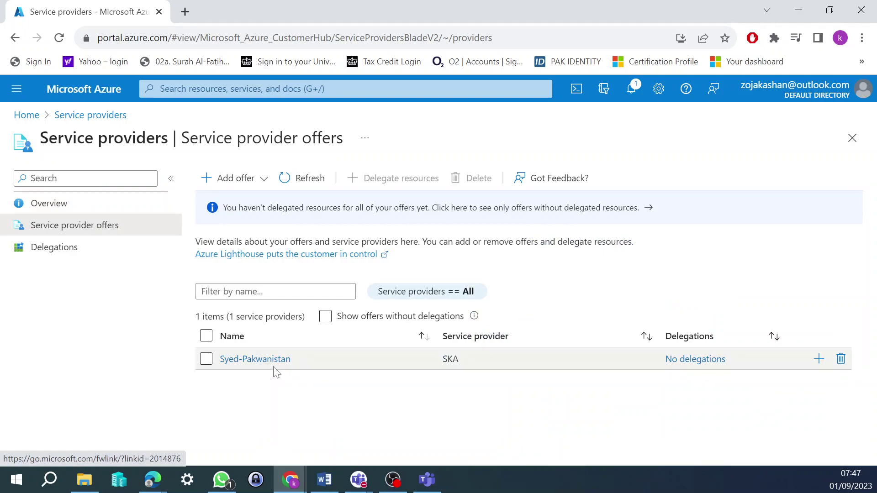
Switch to the service provider's Azure portal in Edge, maximize its window, and check the signed-in account details
left_click(798, 10)
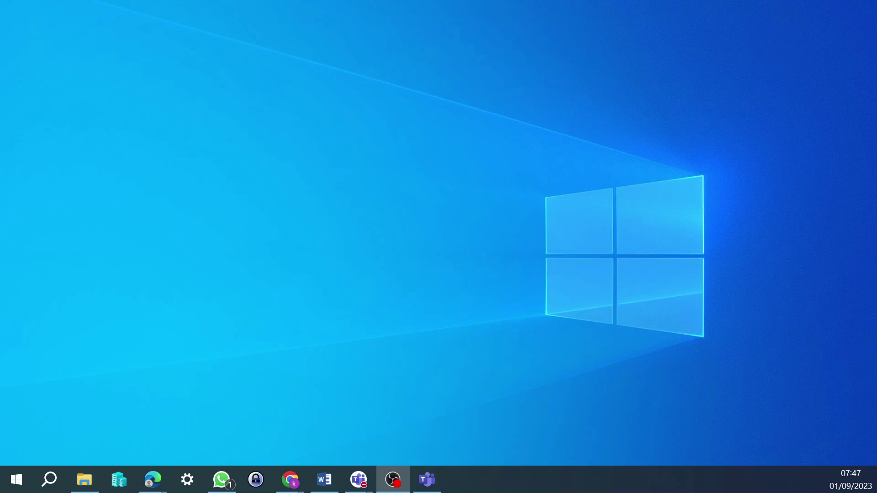
left_click(153, 480)
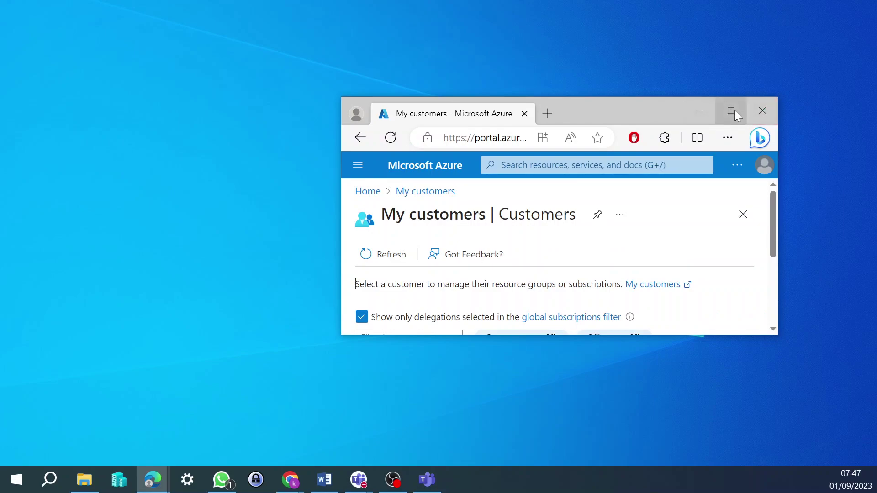
left_click(731, 111)
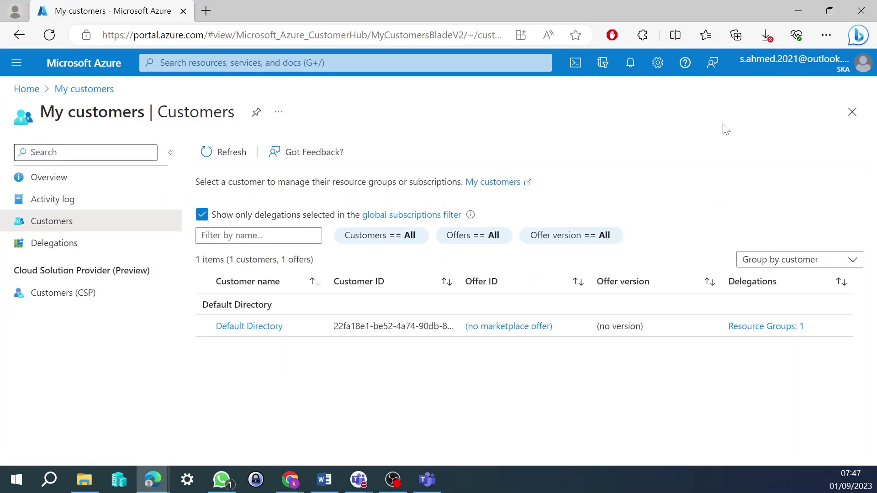
mouse_move(809, 61)
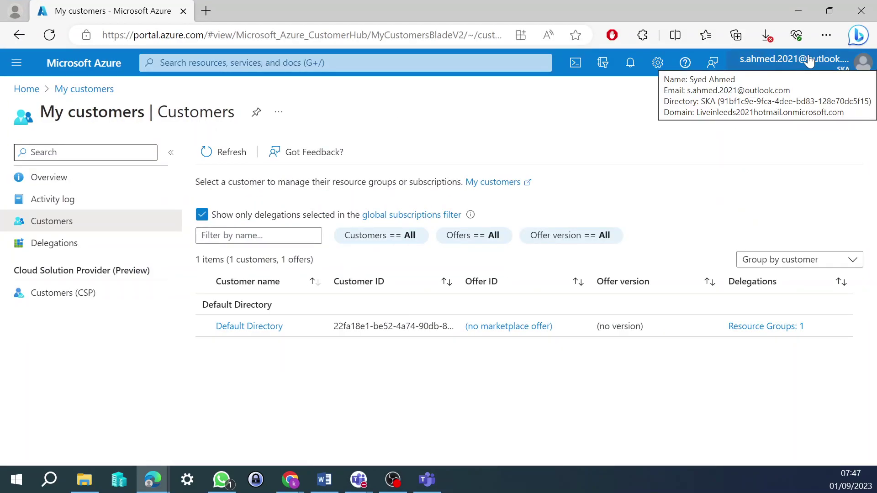
Review the Customers and Delegations pages of My customers in the SKA tenant, ending on the portal home
left_click(26, 90)
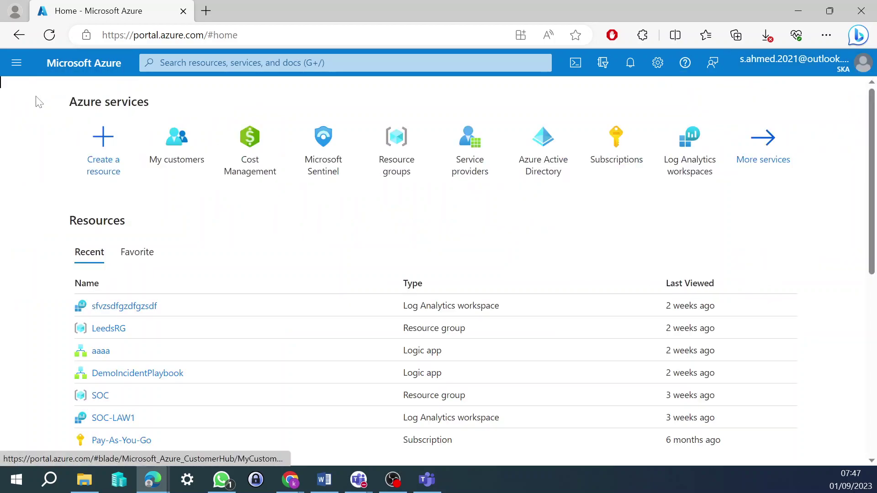
left_click(182, 154)
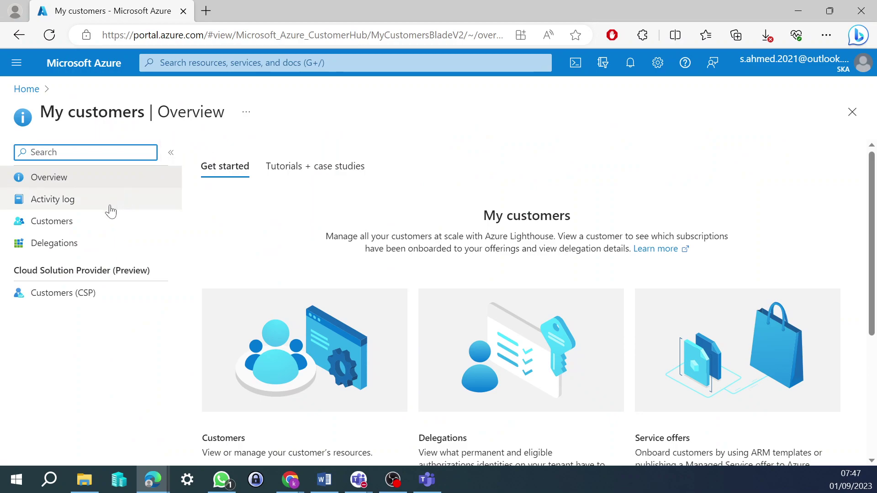
left_click(102, 224)
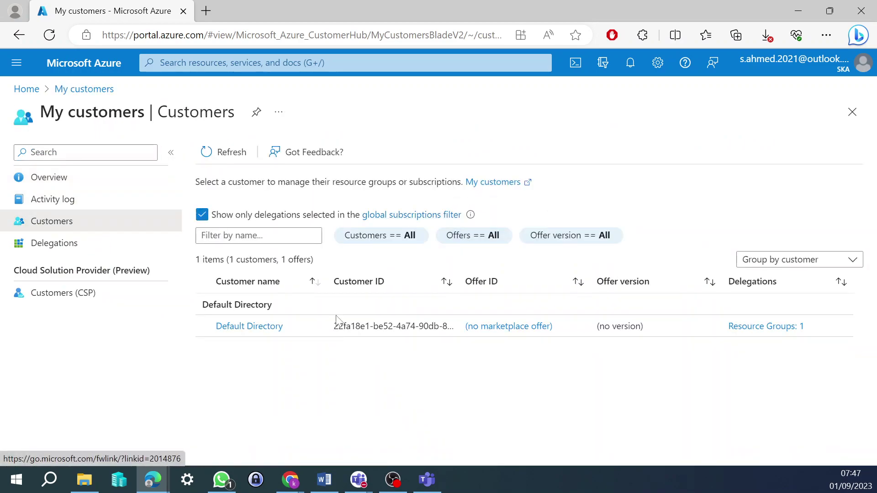
left_click(83, 245)
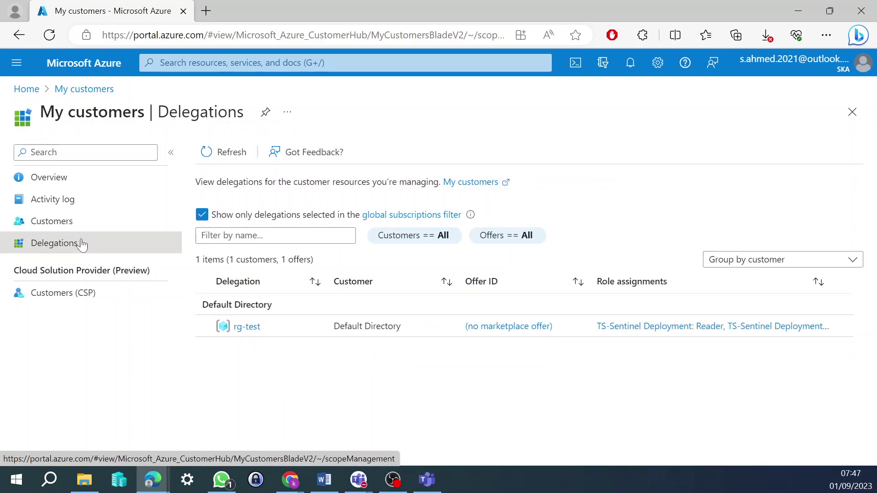
left_click(85, 229)
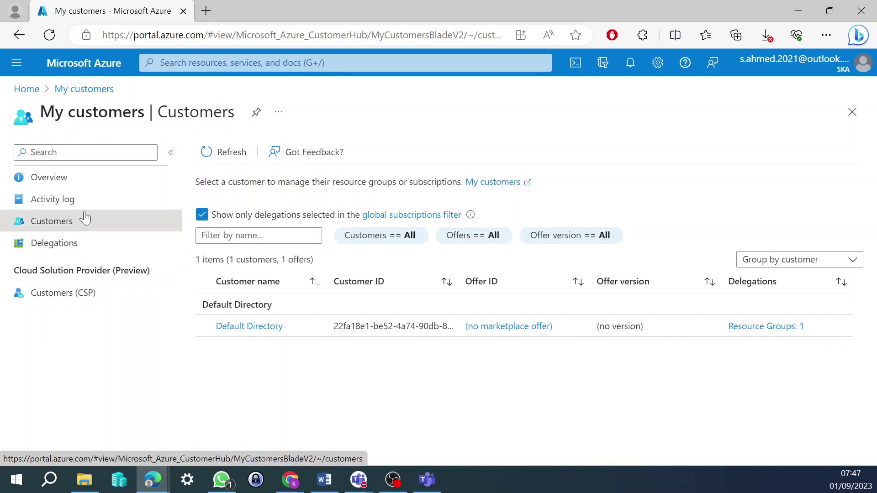
left_click(29, 90)
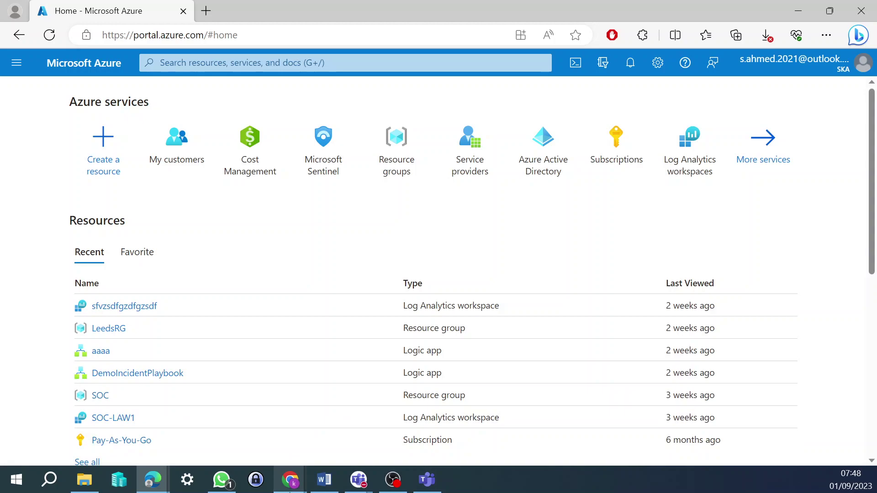
Switch to the customer tenant in Chrome, check Microsoft Sentinel for existing instances, and return to the portal home
left_click(287, 478)
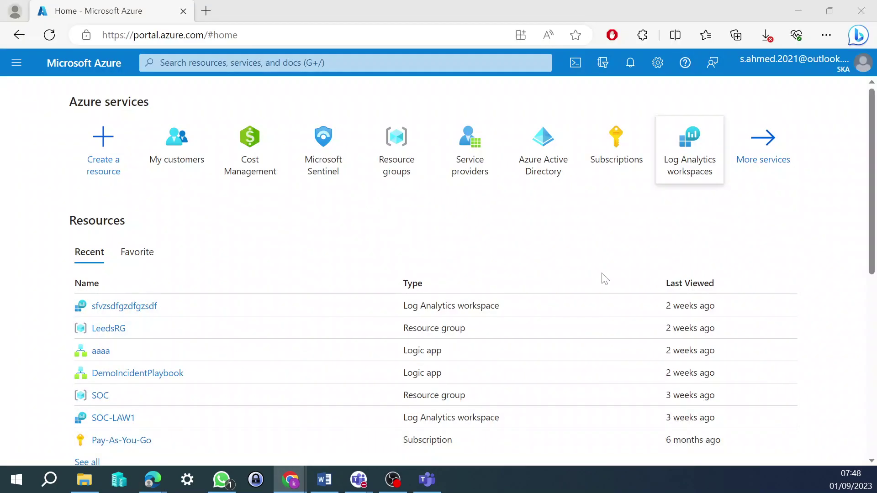
mouse_move(287, 484)
left_click(361, 444)
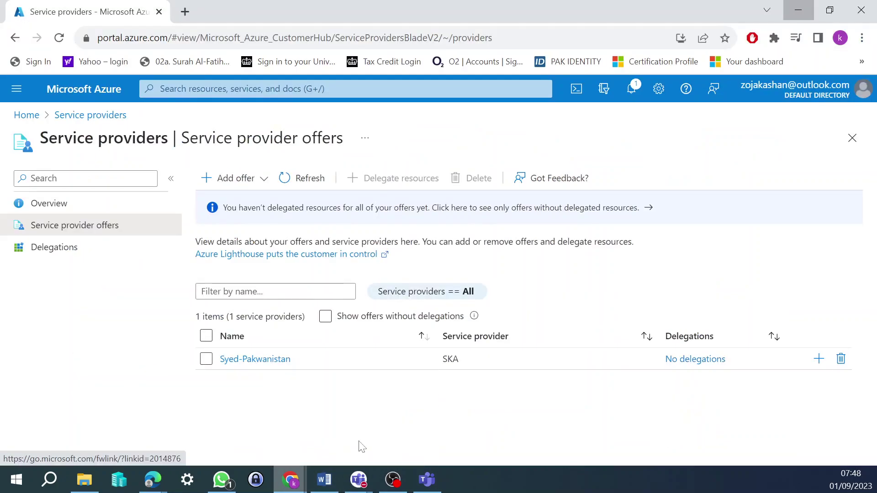
left_click(24, 116)
left_click(246, 185)
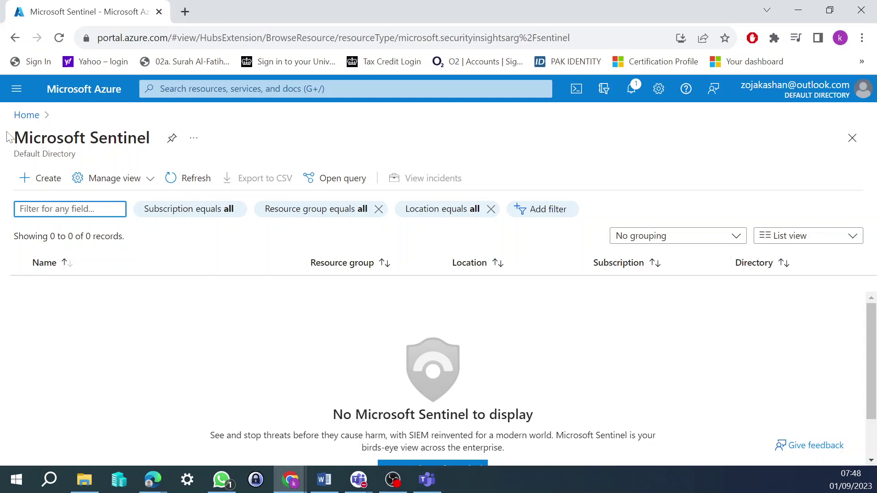
left_click(18, 116)
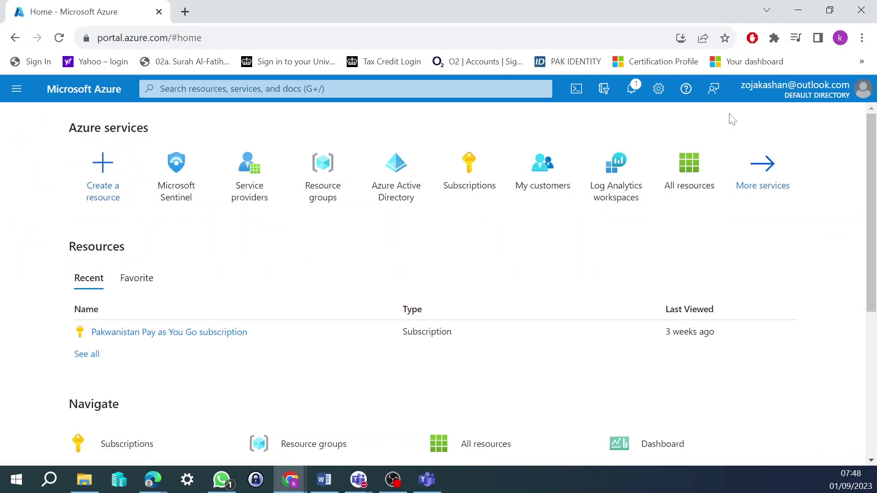
Back in Edge, view the My customers delegations and inspect the delegated rg-test resource group
left_click(799, 10)
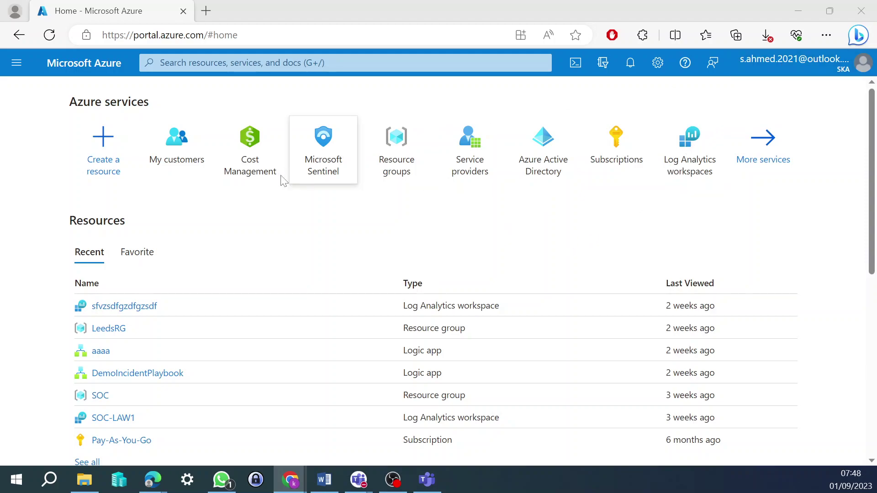
left_click(183, 155)
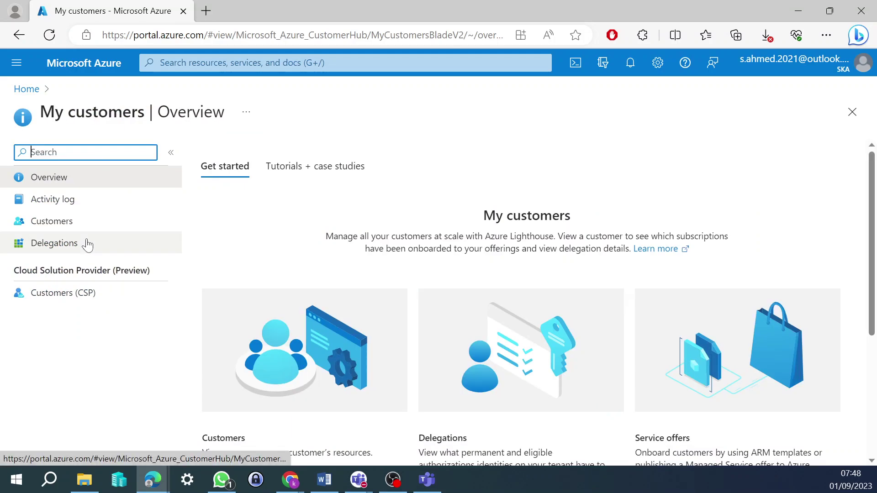
left_click(89, 243)
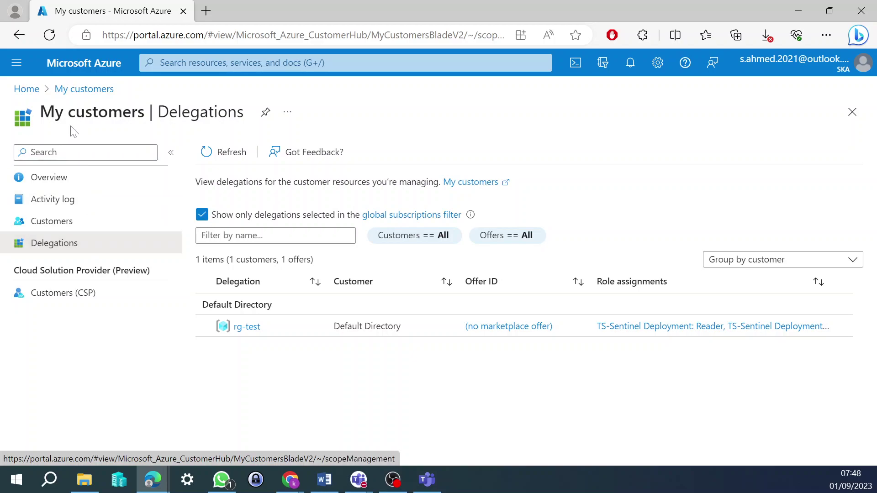
left_click(247, 327)
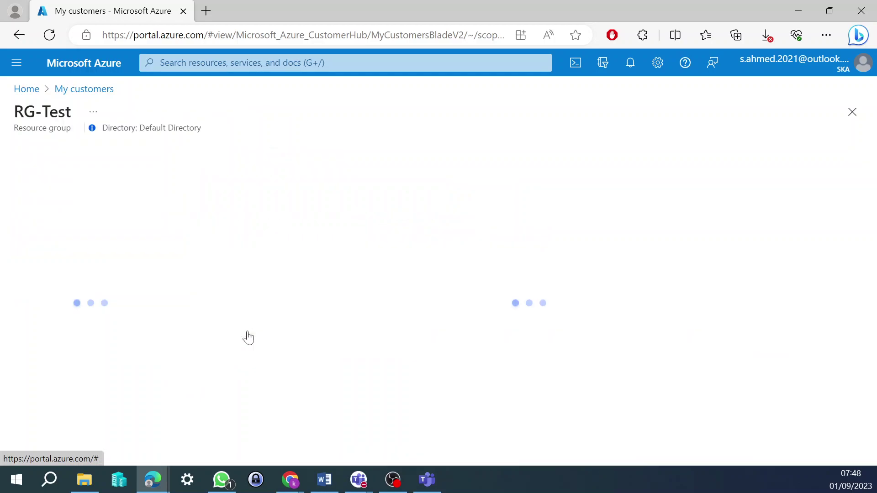
left_click(64, 90)
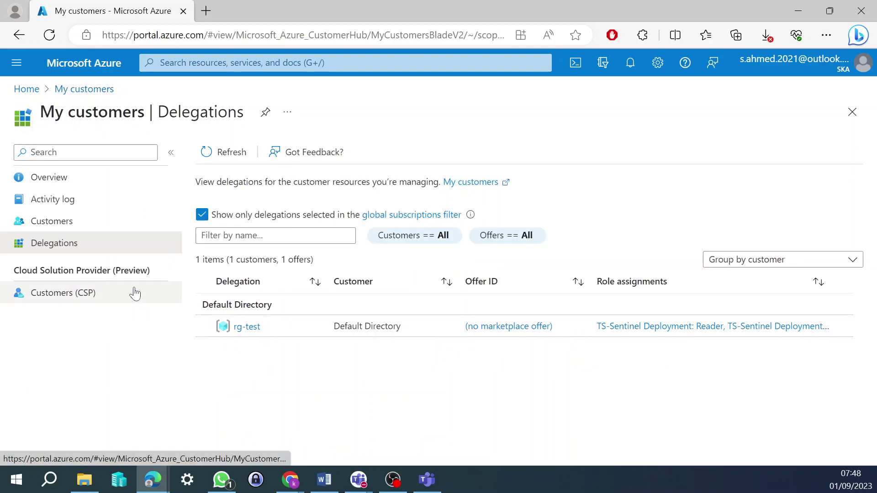
left_click(251, 333)
scroll(448, 400, "down", 3)
scroll(447, 400, "up", 3)
left_click(79, 94)
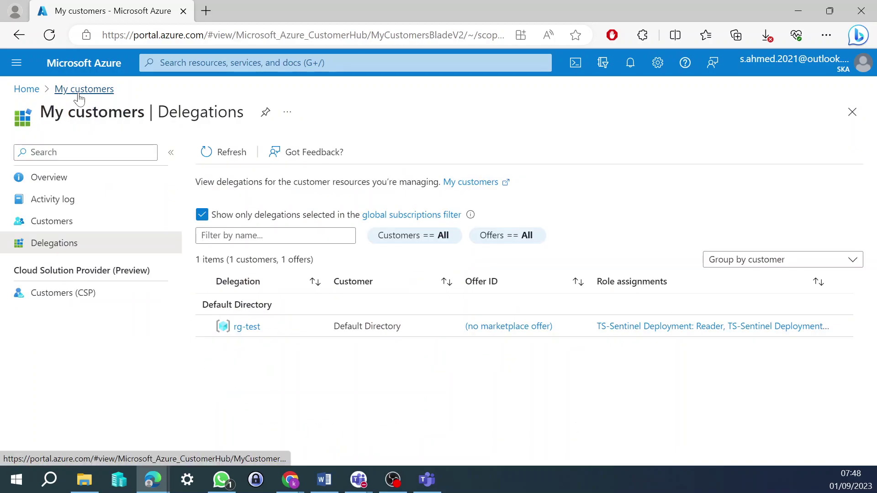
From the portal home, search for "log a", open Log Analytics workspaces, and start creating a workspace
left_click(29, 90)
key("g+slash")
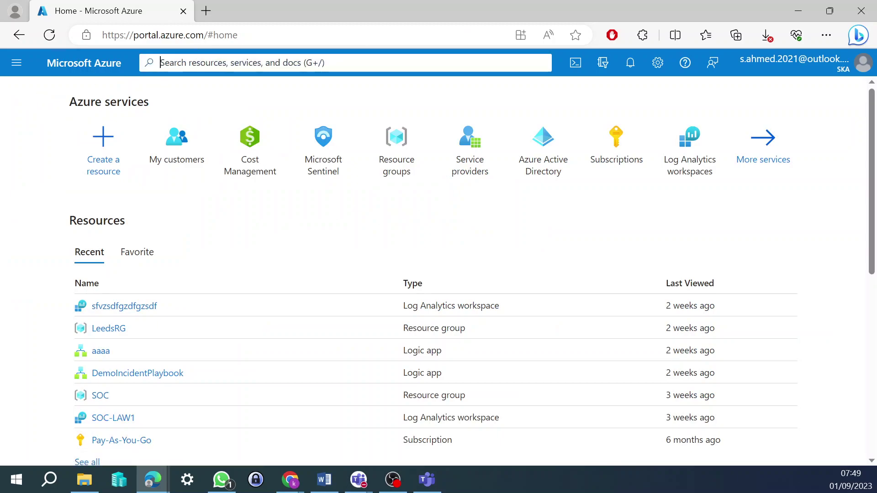
type("lo")
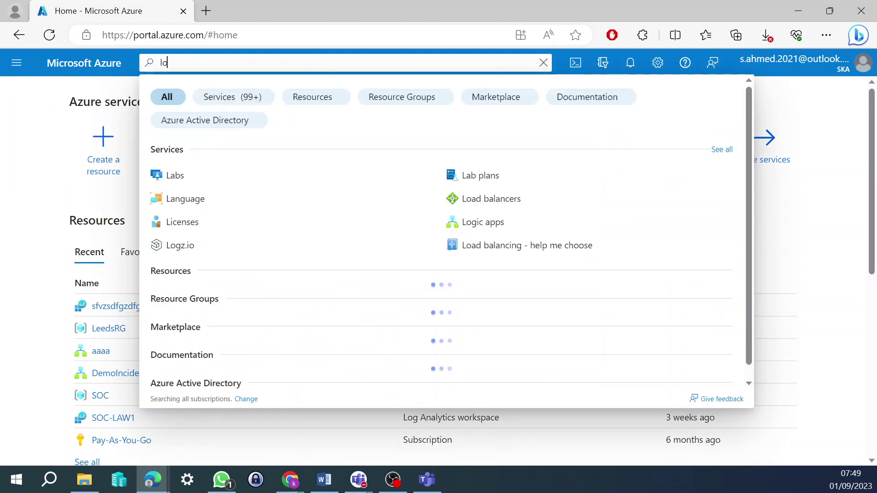
type("g a")
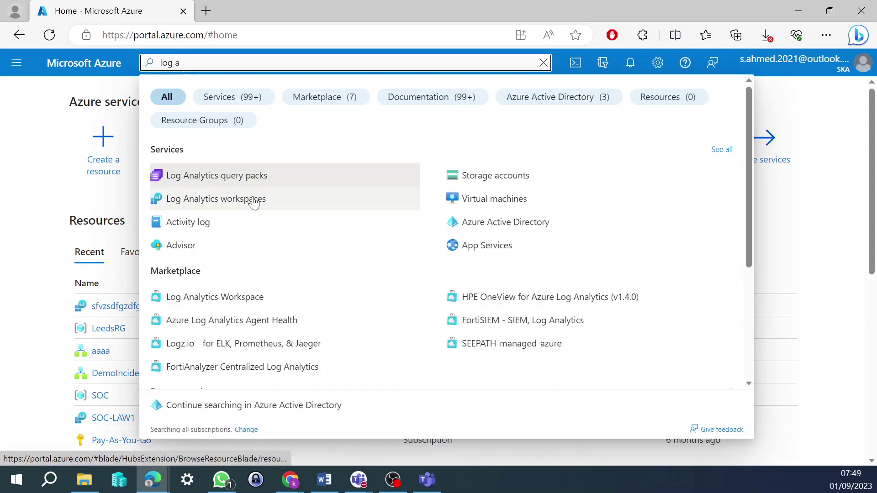
left_click(254, 199)
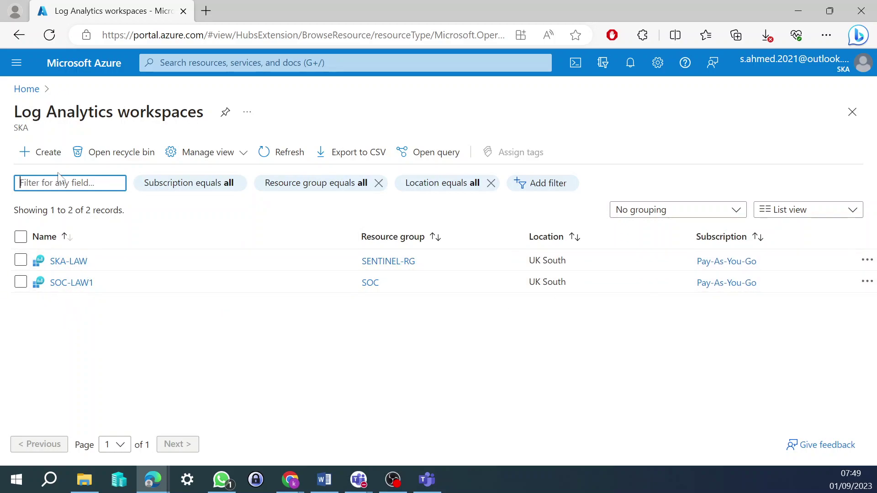
left_click(40, 157)
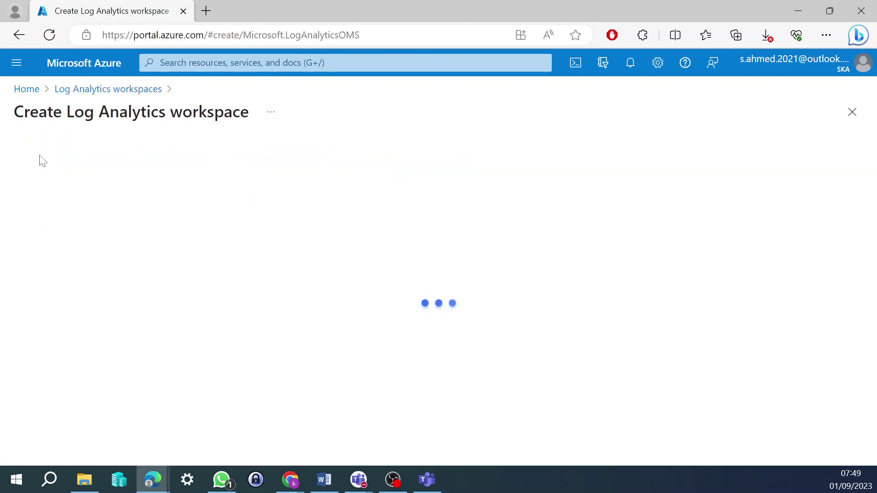
Set the new workspace's subscription to "Pakwanistan Pay as You Go subscription" and open its resource group choices
scroll(148, 235, "down", 2)
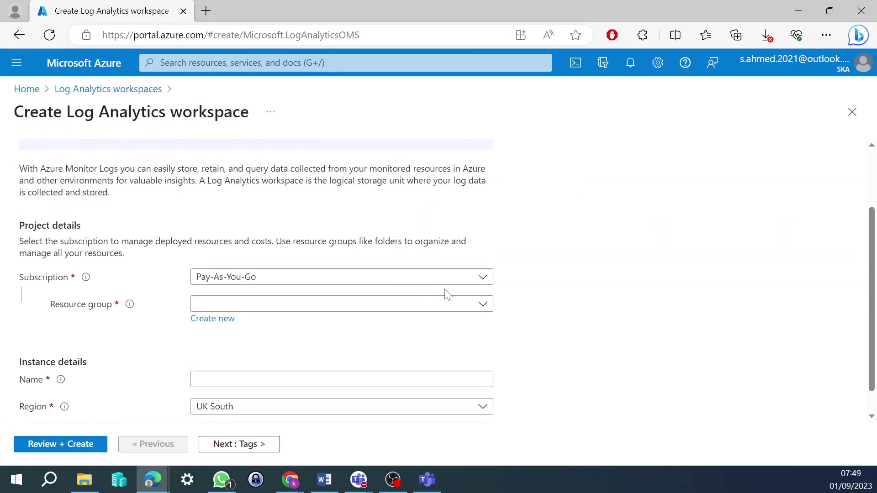
left_click(482, 279)
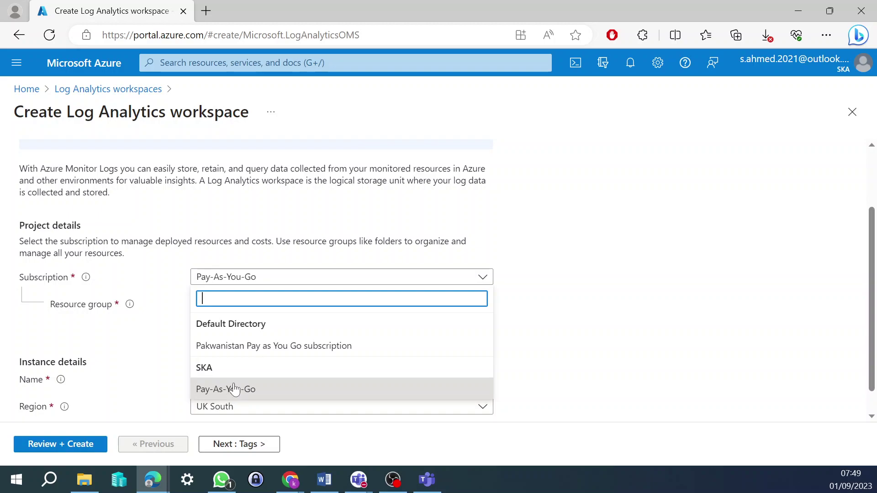
left_click(343, 348)
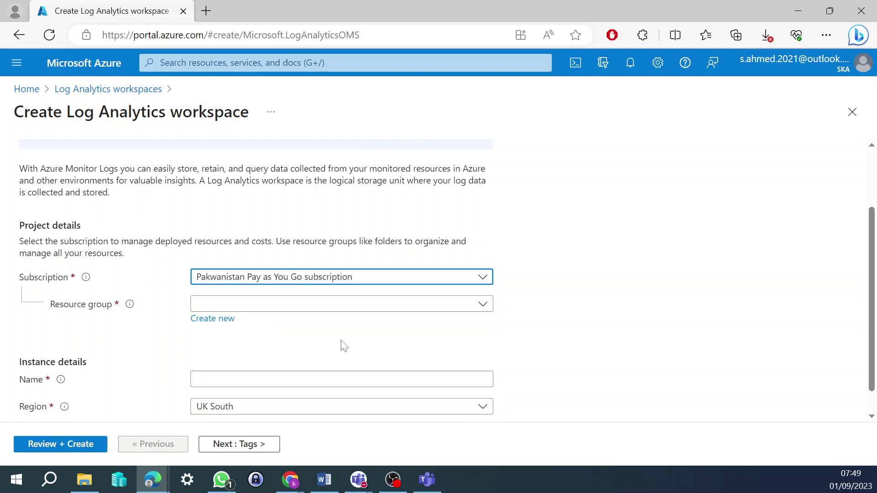
left_click(448, 304)
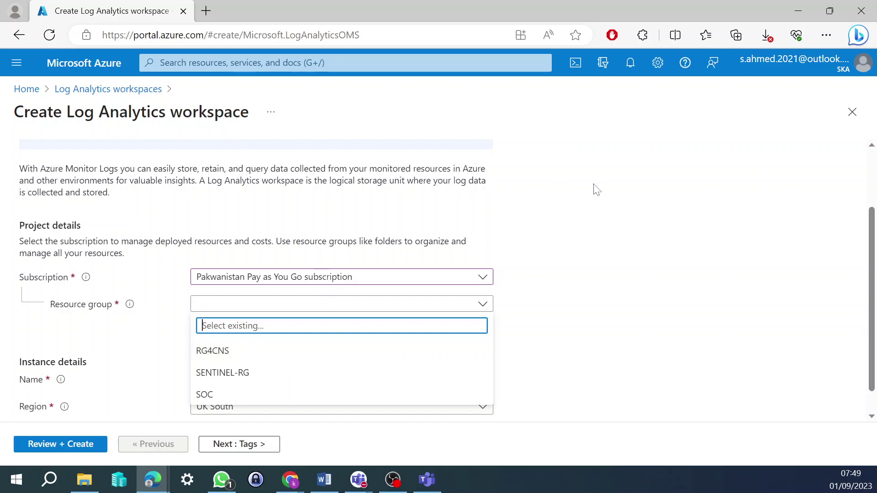
Switch to the customer tenant in Chrome and view its list of resource groups
mouse_move(293, 488)
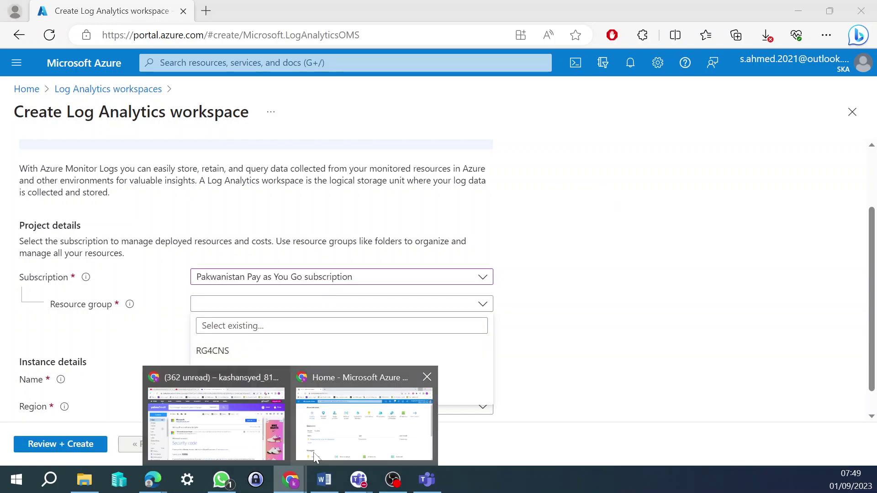
left_click(361, 413)
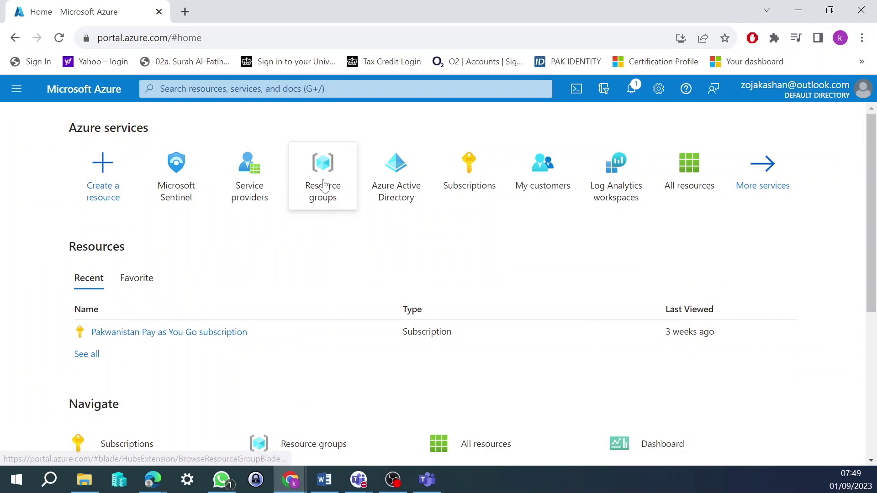
left_click(21, 92)
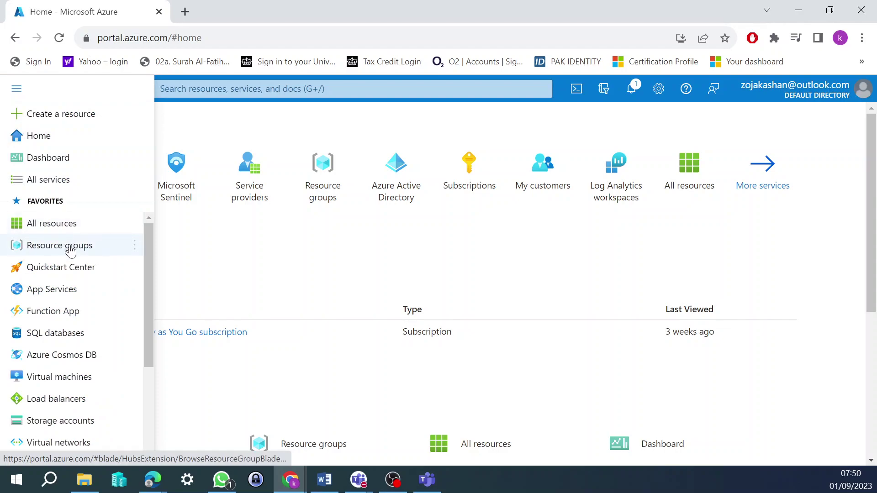
left_click(71, 245)
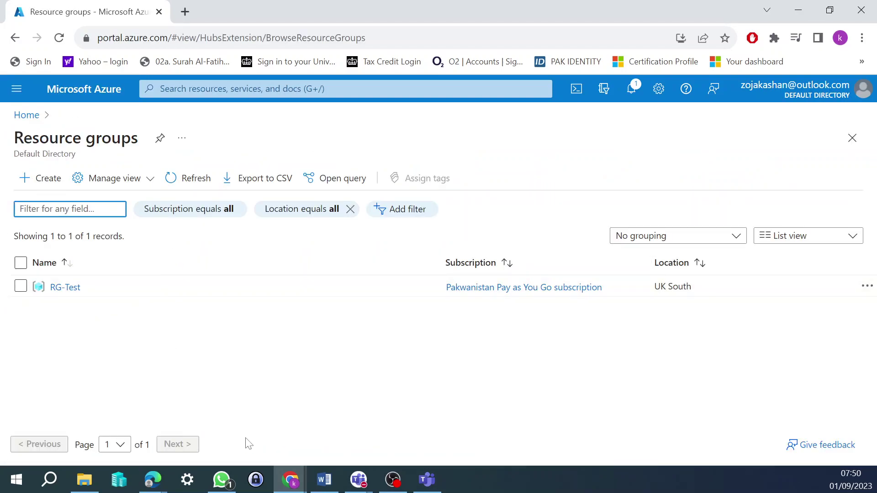
Switch to Edge to check the My customers delegations window, and return to the Log Analytics workspace creation form
left_click(163, 475)
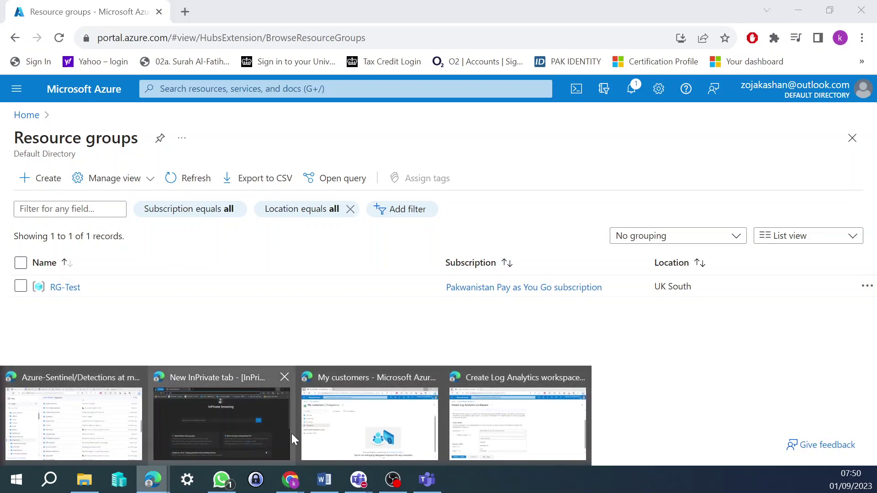
left_click(365, 431)
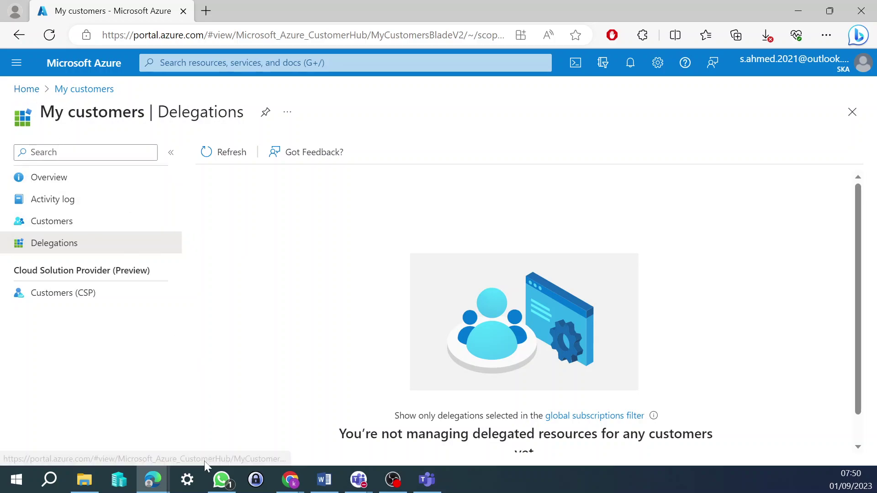
mouse_move(156, 484)
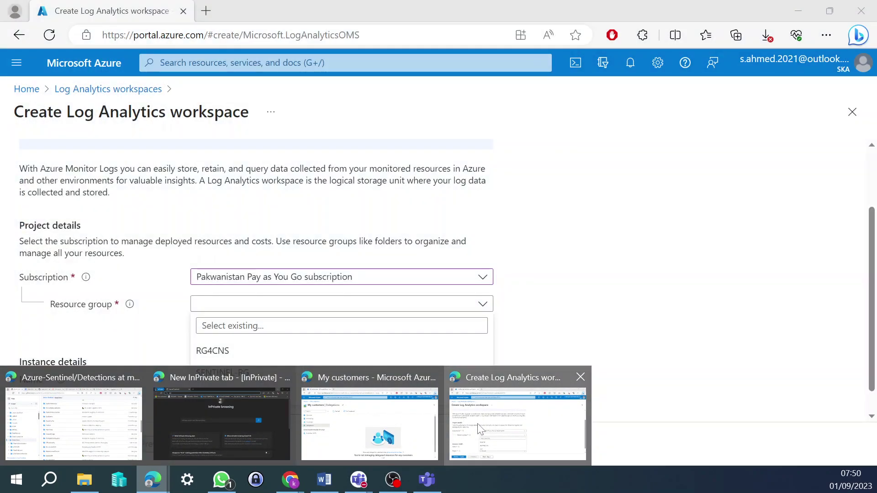
left_click(475, 429)
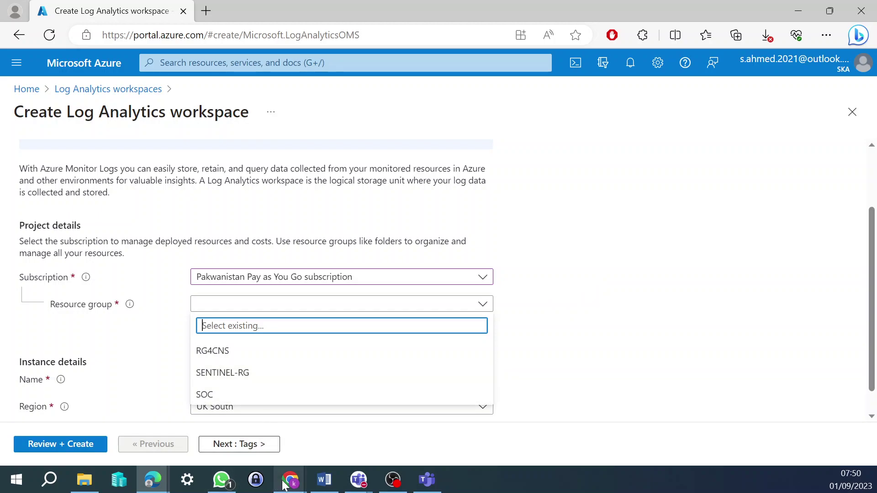
Recheck the customer tenant's resource groups from the portal home in Chrome, and return to the workspace creation form in Edge
mouse_move(284, 485)
left_click(372, 413)
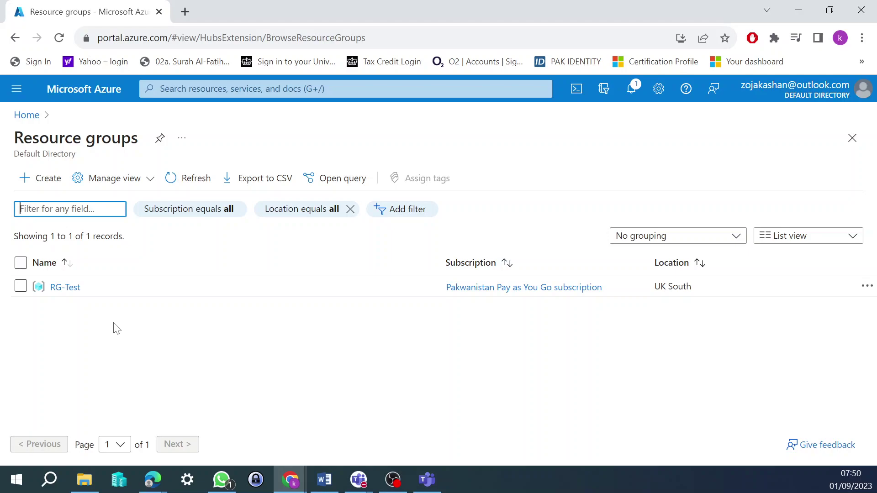
left_click(26, 115)
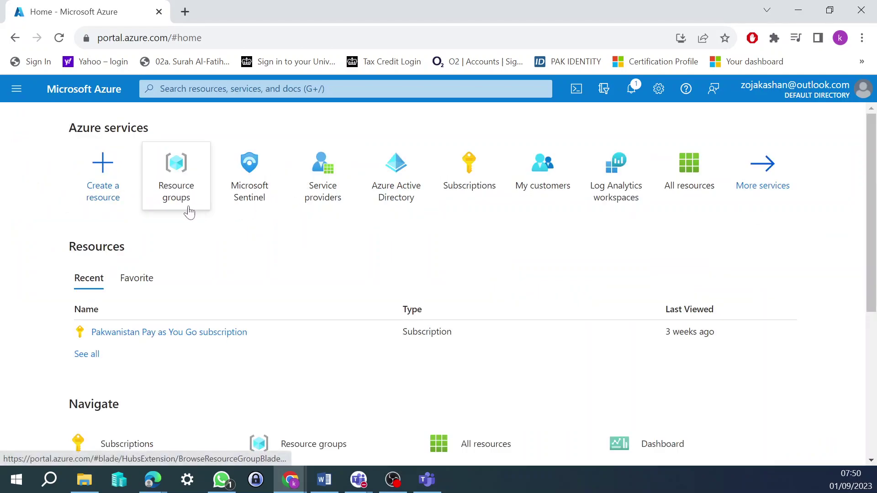
left_click(176, 191)
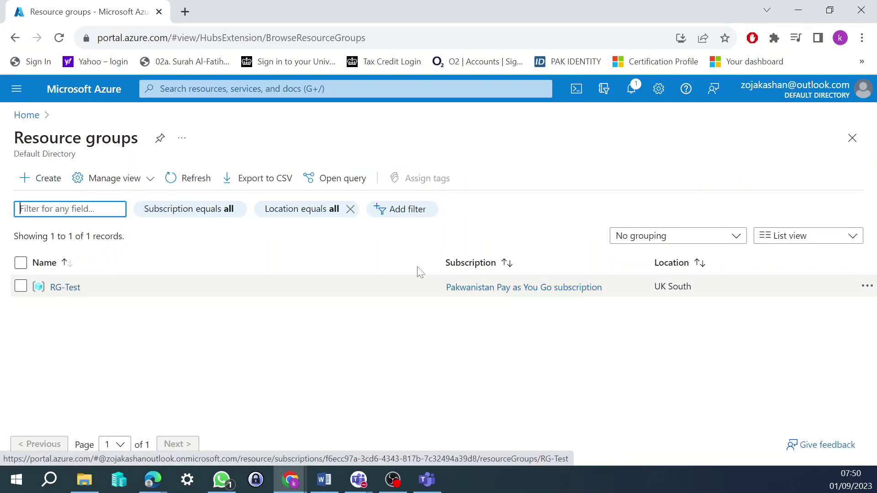
left_click(799, 9)
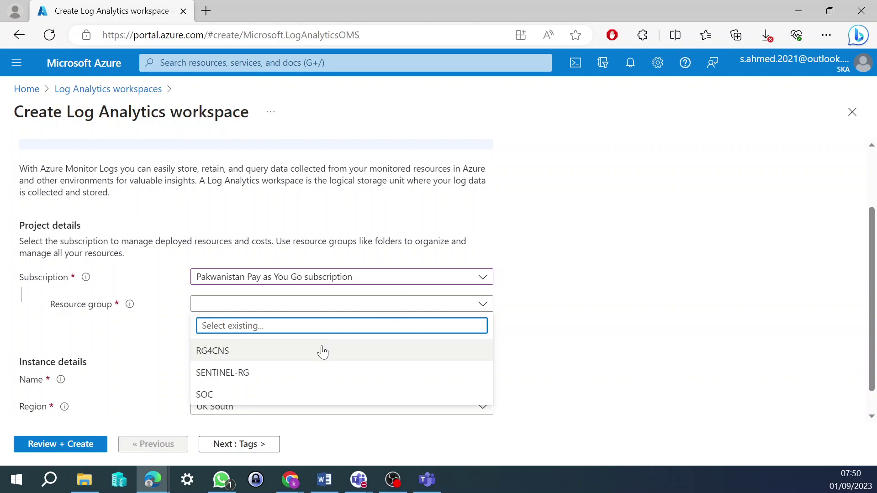
left_click(559, 319)
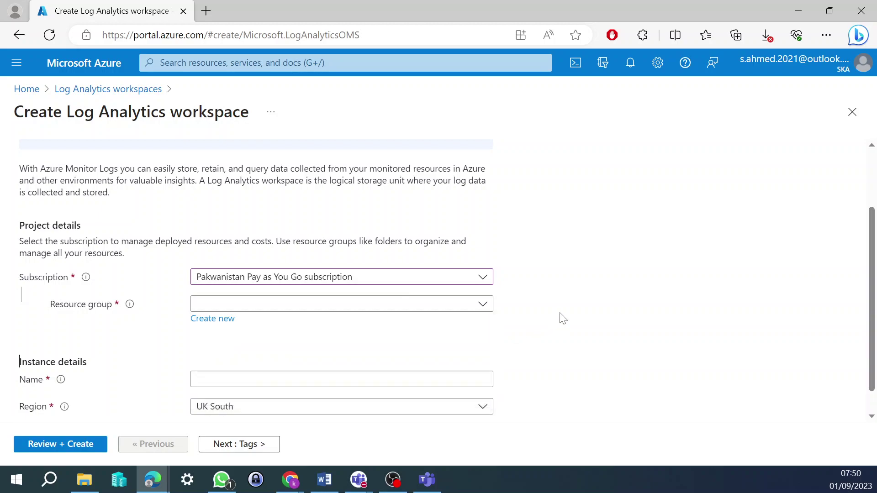
left_click(366, 304)
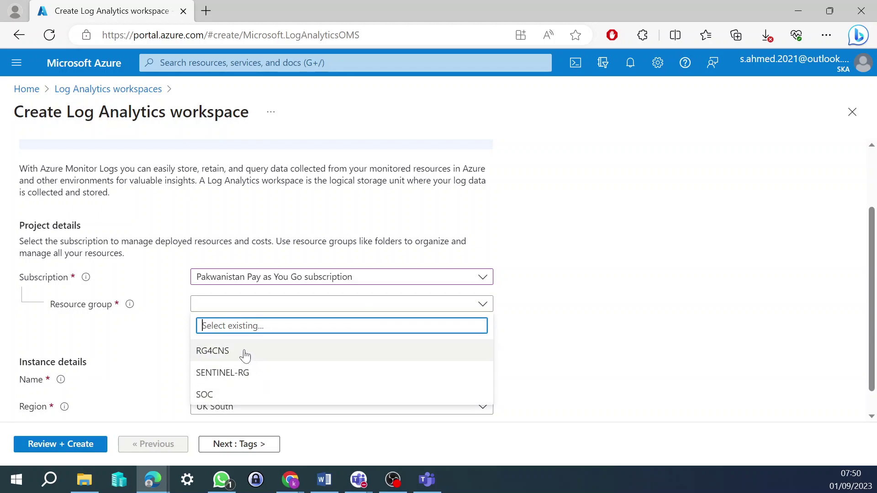
left_click(269, 376)
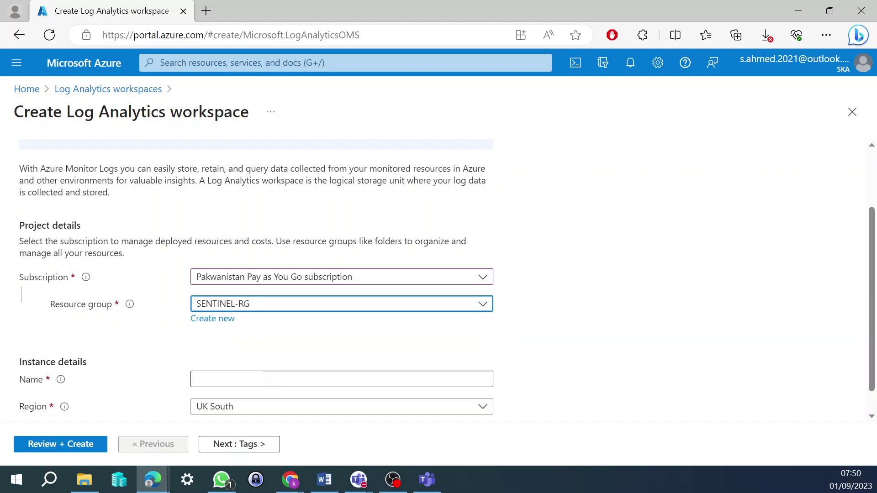
Reload the Log Analytics workspace creation page, discarding the unsaved entries
left_click(349, 344)
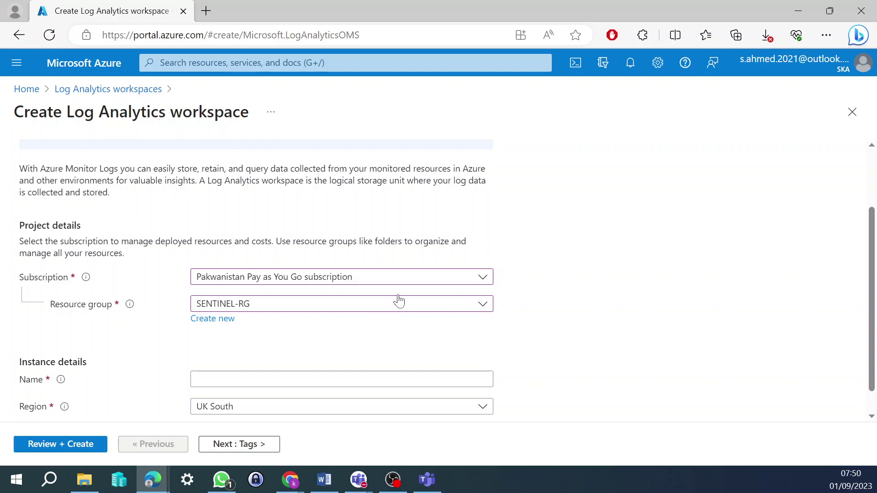
left_click(50, 35)
left_click(496, 109)
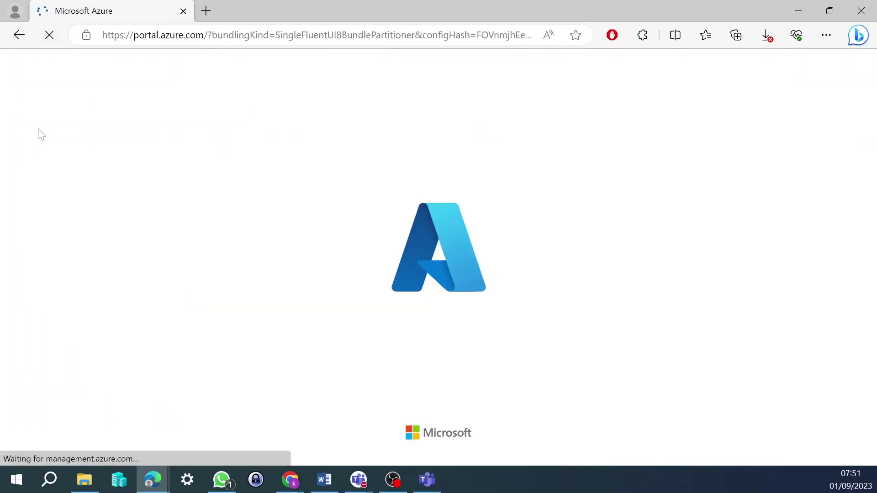
In Chrome, review the customer's service provider offers and delegations, and return to the workspace creation form in Edge
left_click(290, 480)
left_click(336, 428)
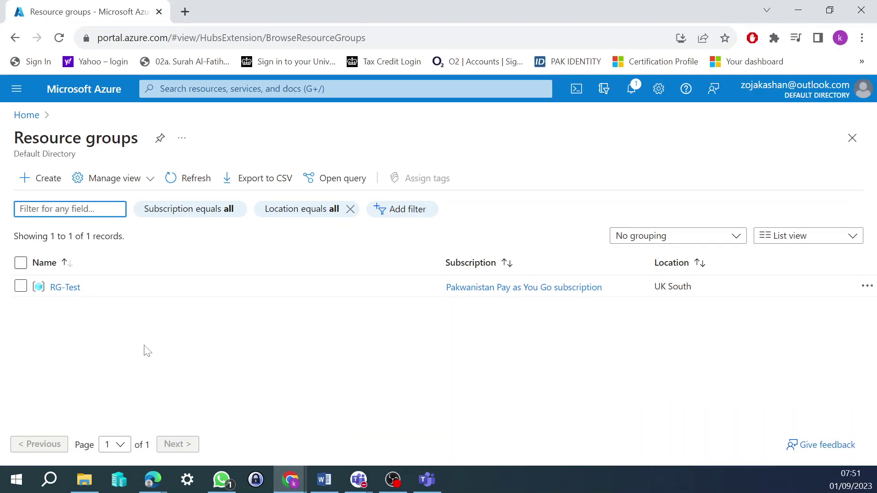
left_click(25, 116)
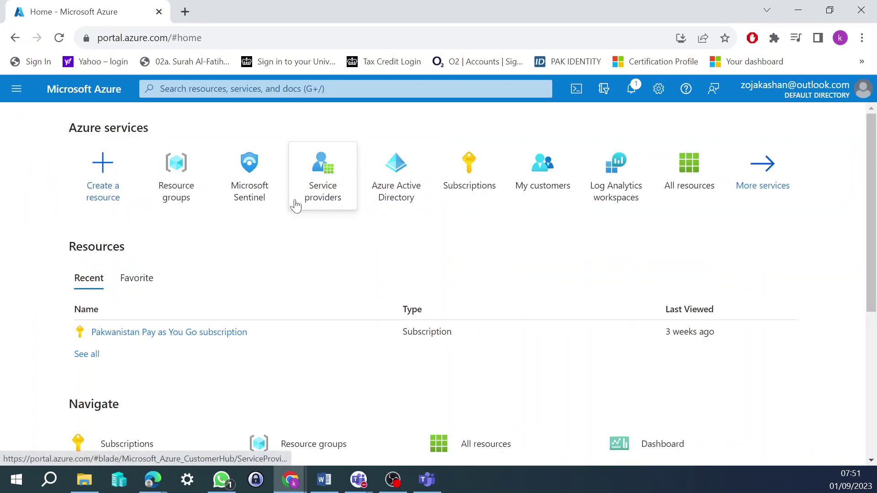
left_click(319, 188)
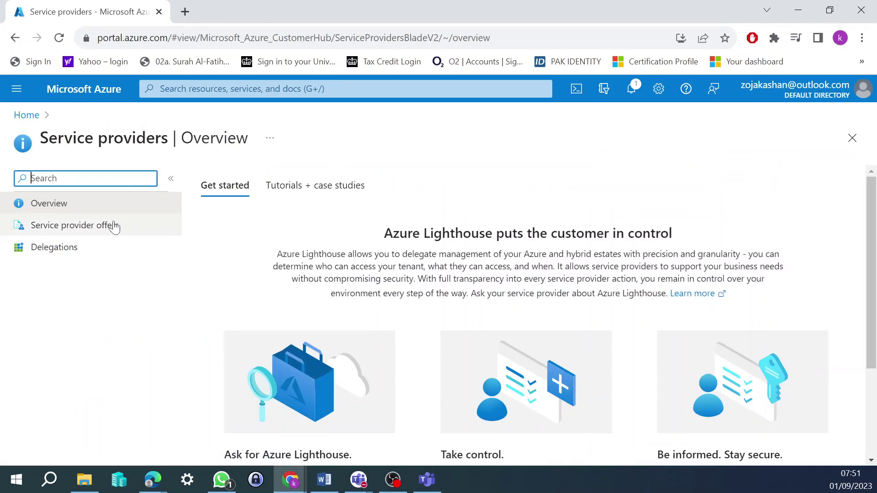
left_click(113, 226)
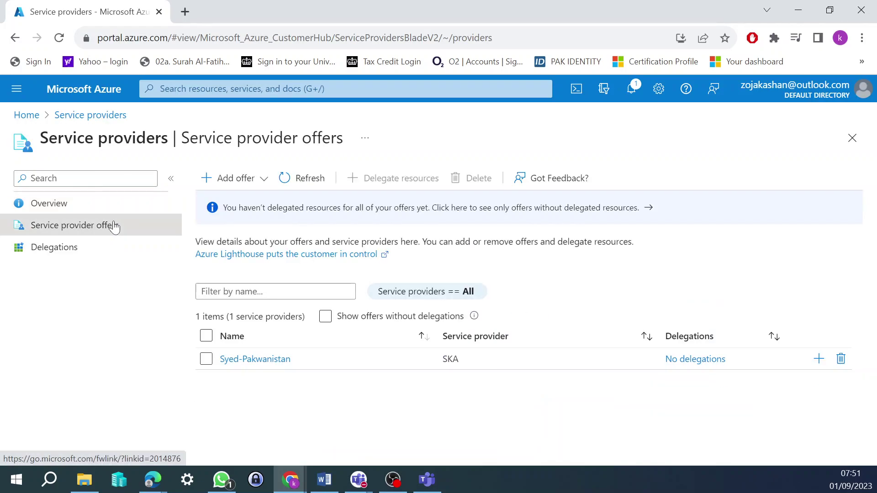
left_click(114, 250)
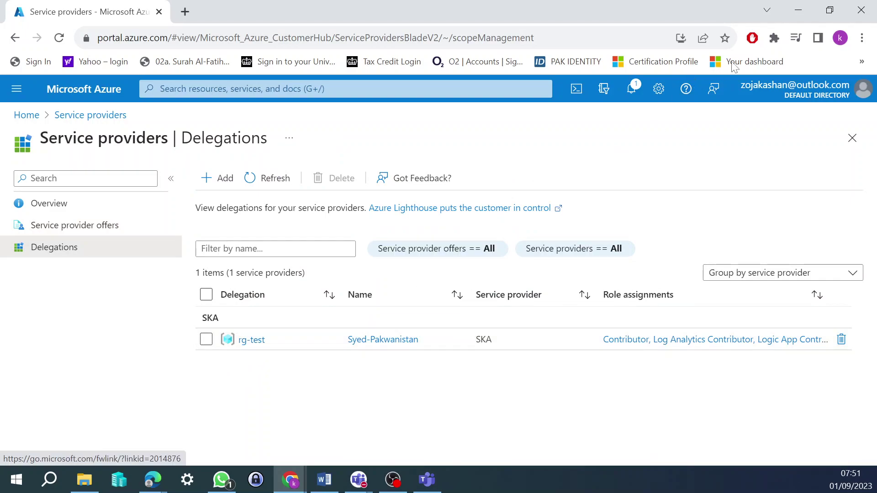
left_click(805, 10)
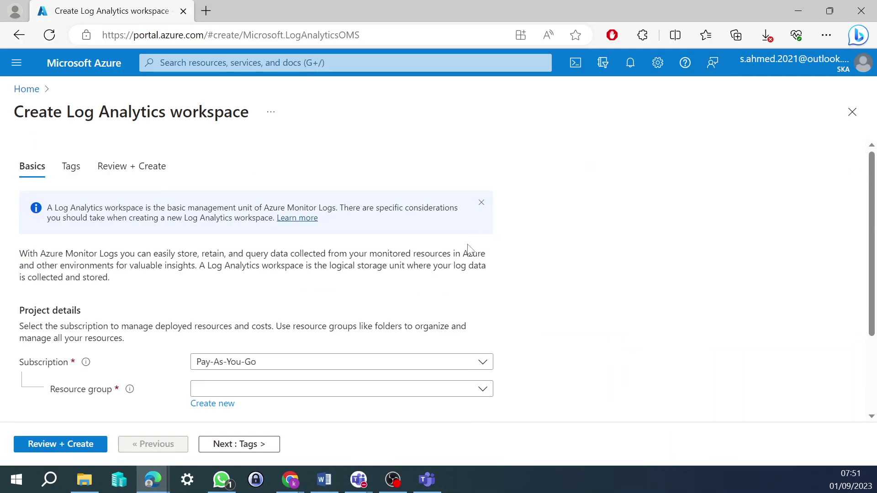
Set the workspace's subscription to "Pakwanistan Pay as You Go subscription" and its resource group to RG-Test
scroll(463, 329, "down", 2)
left_click(460, 311)
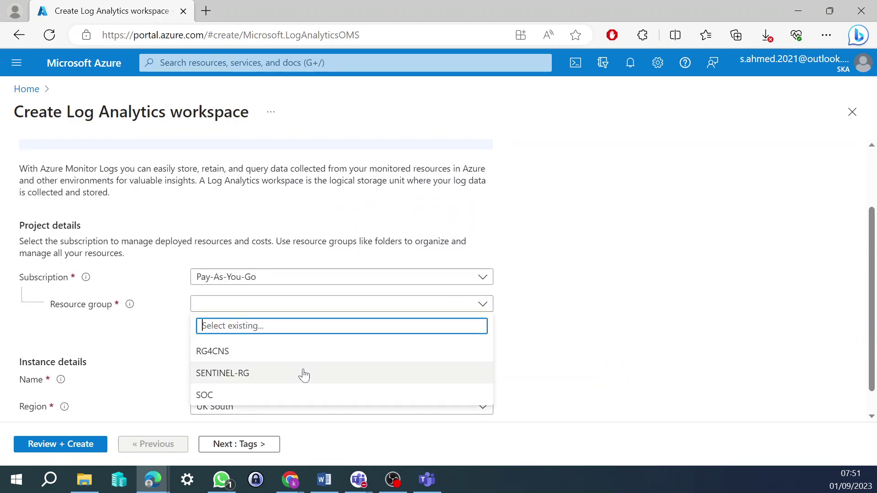
left_click(411, 276)
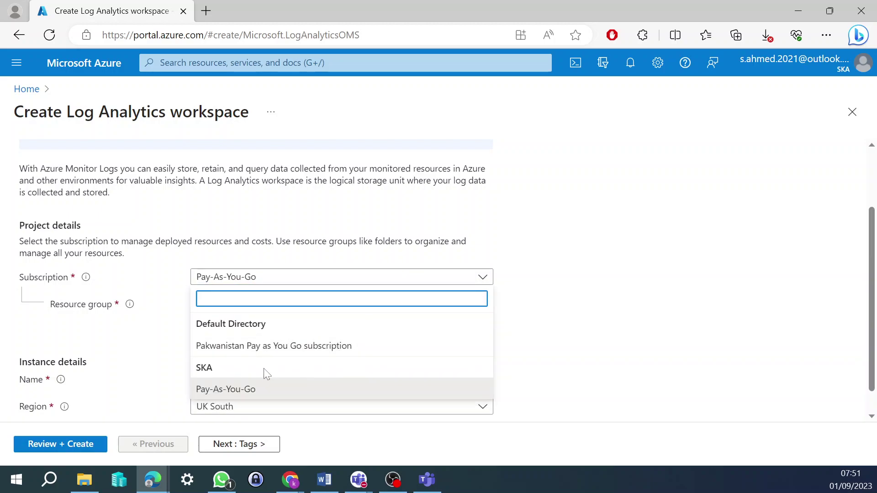
left_click(283, 347)
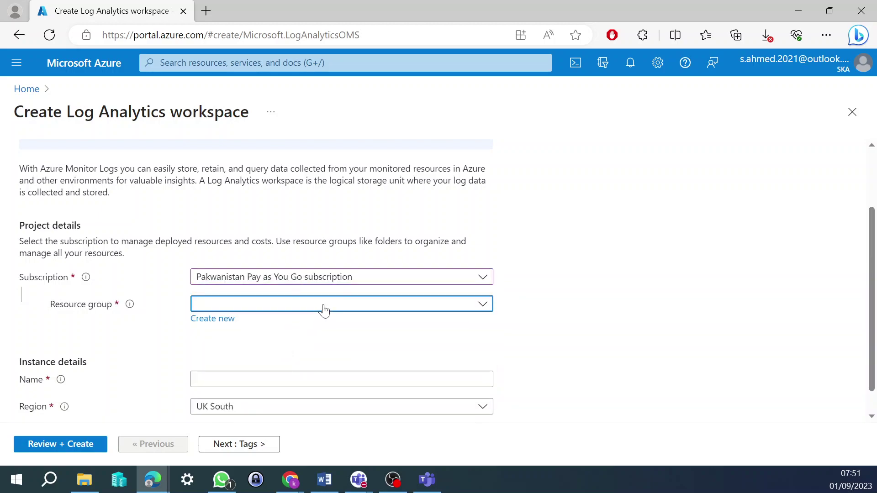
left_click(324, 304)
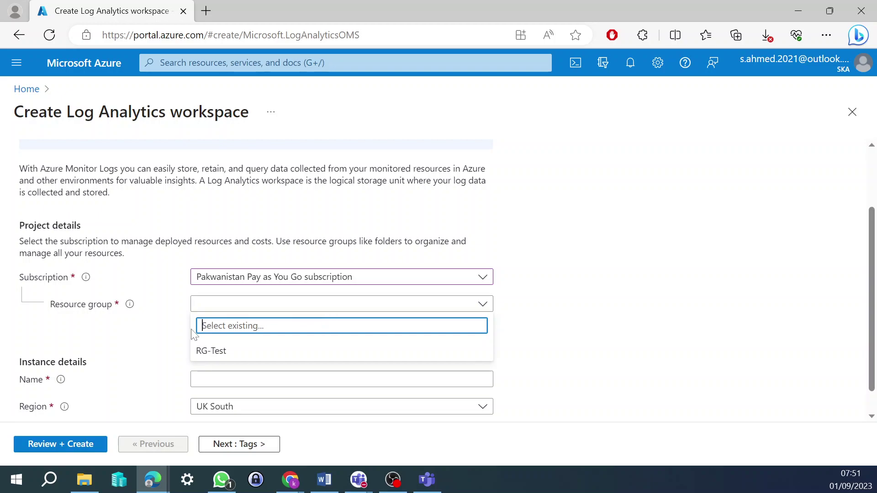
left_click(215, 352)
Name the workspace LAW-PAKWANISTAN, review the configuration, and create it
scroll(272, 348, "down", 1)
left_click(298, 351)
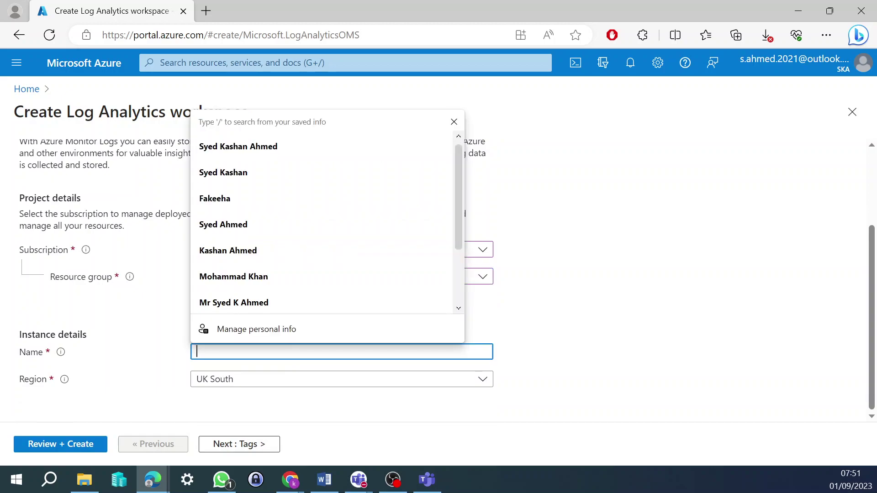
type("LA")
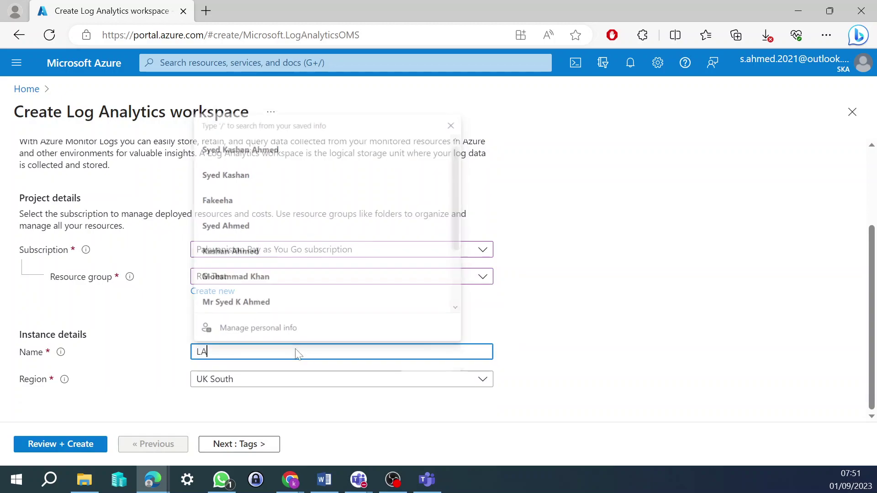
type("W-PAKWANISTAN")
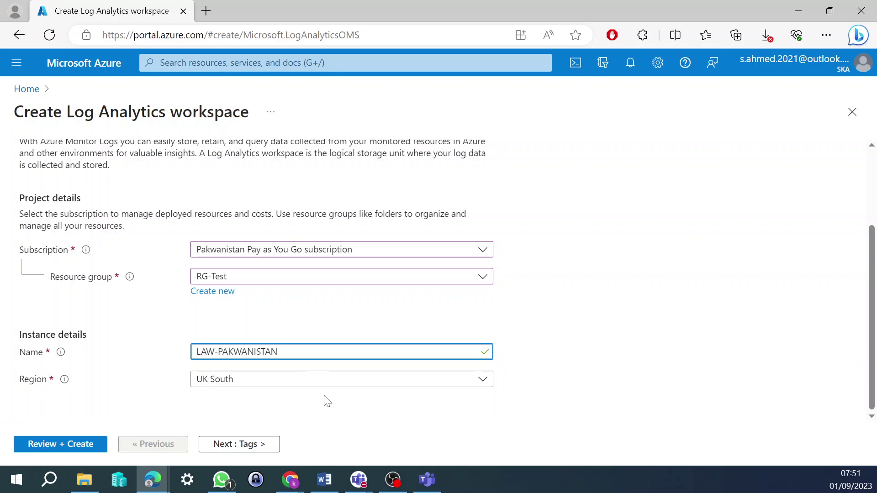
left_click(94, 448)
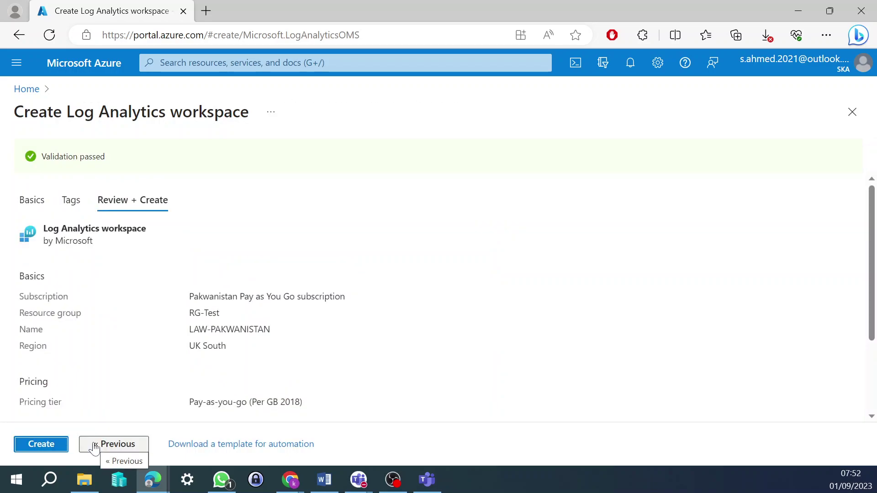
left_click(43, 448)
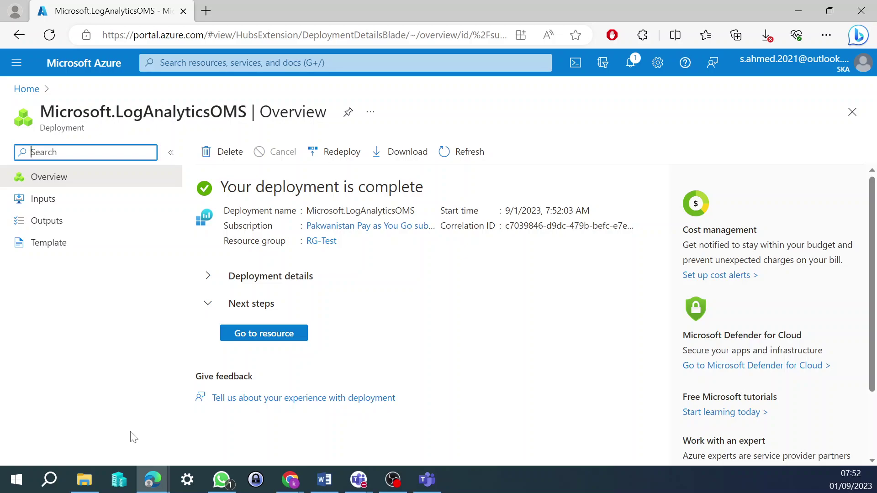
Search the web in a new browser tab for "what is log analytic workspace in azure" and read the definition
left_click(206, 11)
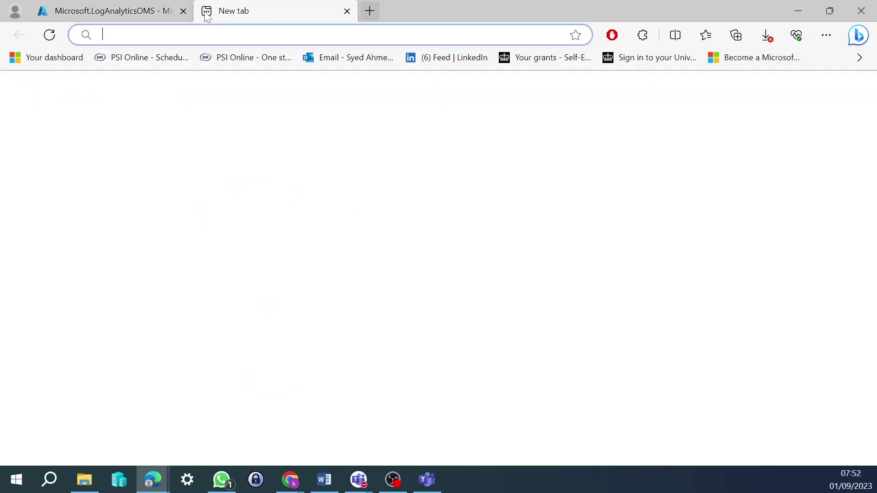
type("whaty")
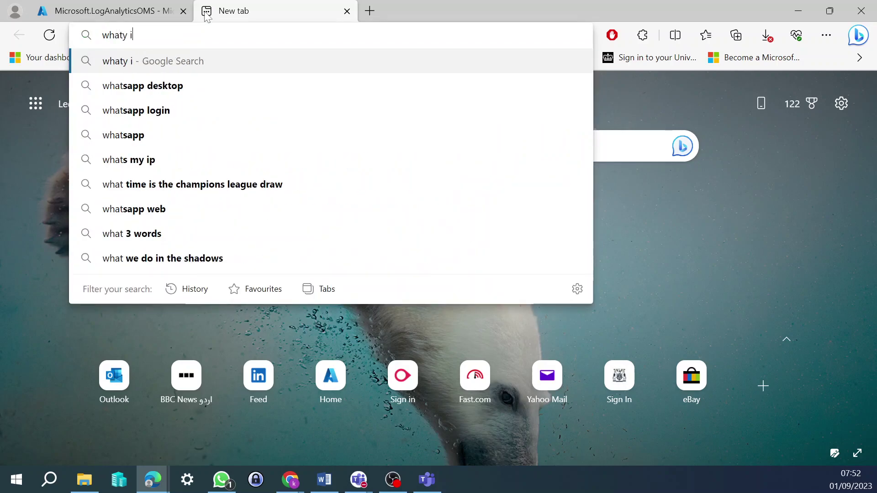
key("BackSpace")
type("is lo")
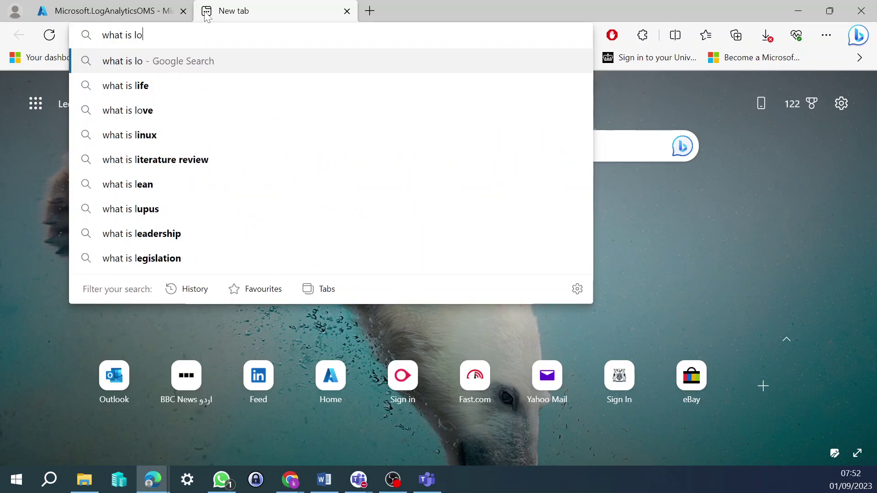
type("g analytic ")
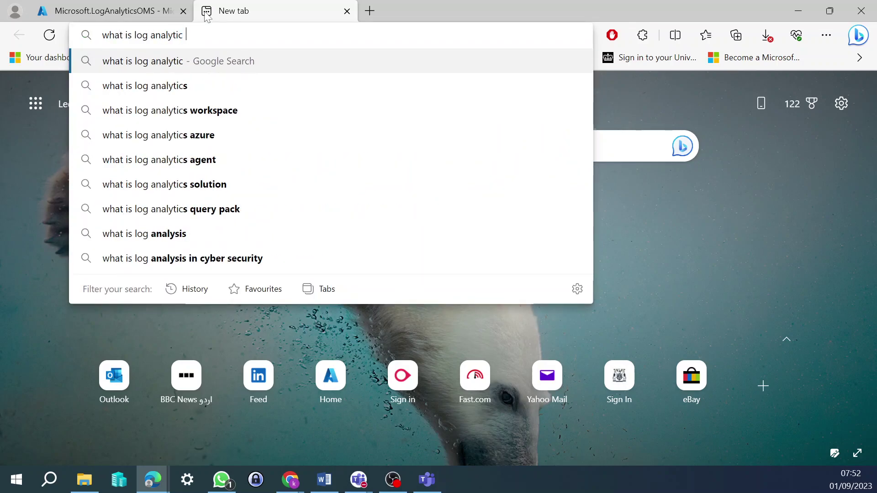
type("workspac")
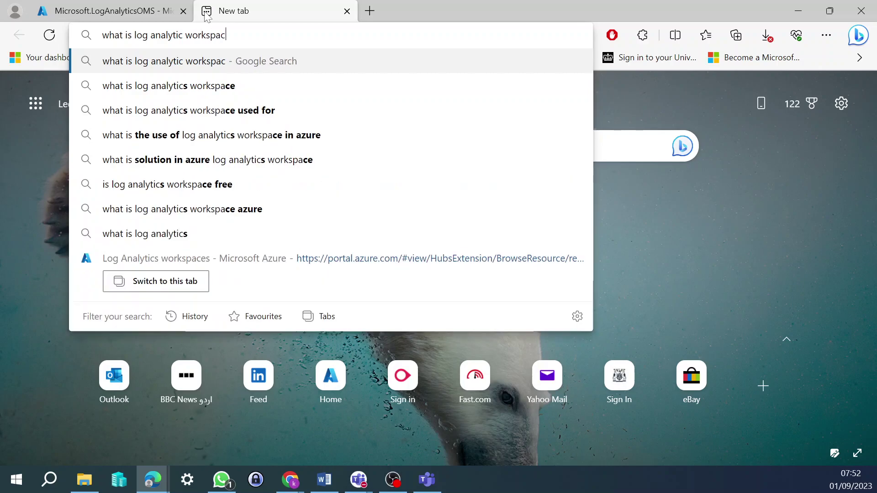
type("e in az")
key("BackSpace")
type("ure")
key("Return")
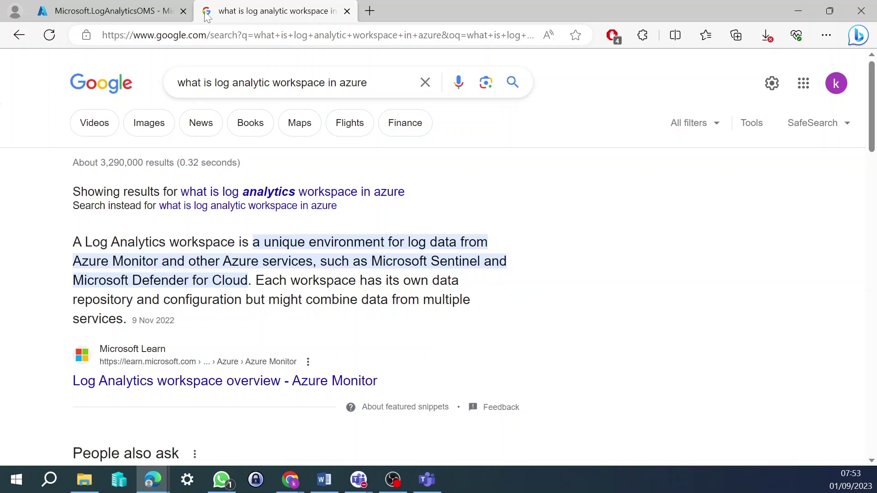
left_click(134, 15)
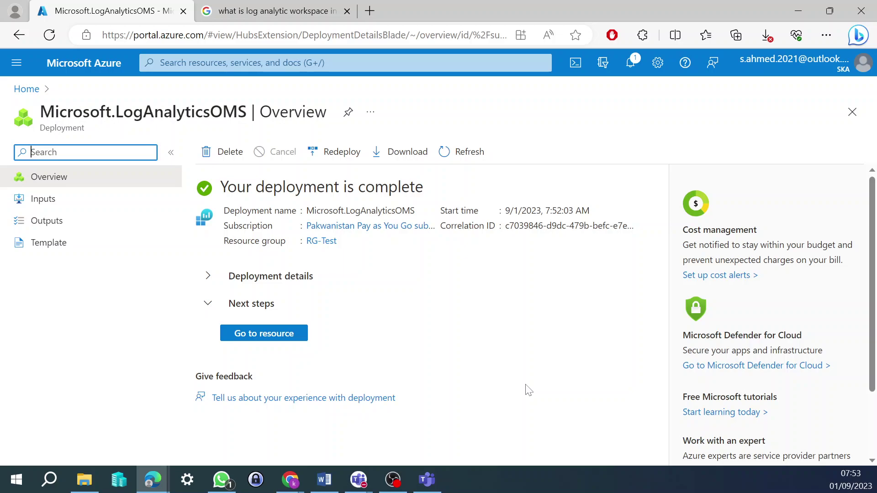
left_click(294, 14)
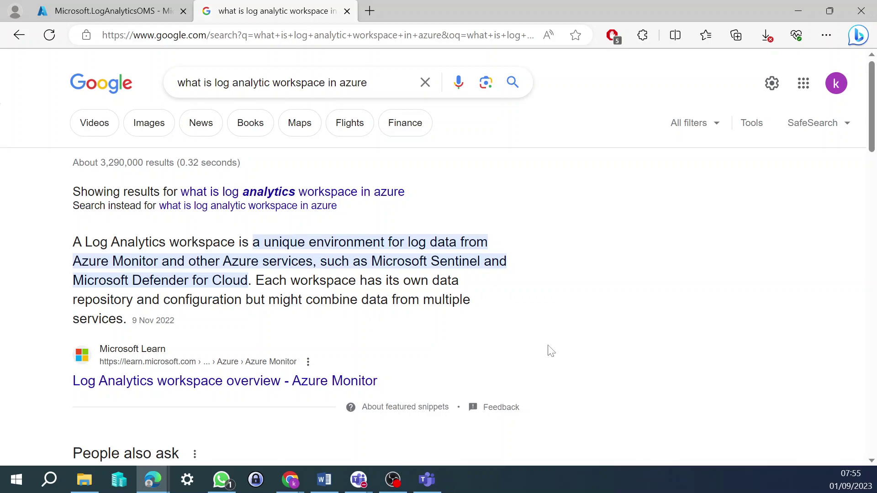
Go back to the Azure portal in Edge and leave the deployment overview for the portal's home page
left_click(151, 11)
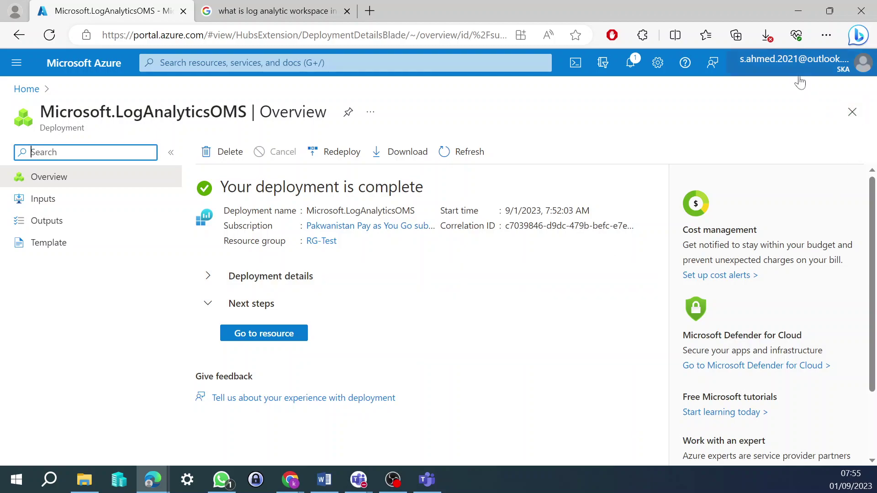
mouse_move(788, 70)
left_click(27, 90)
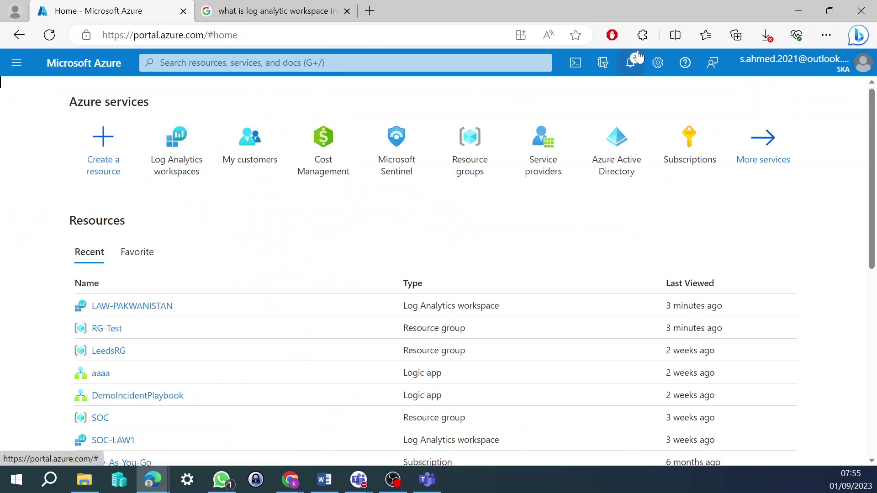
Switch to the customer's Azure portal in Chrome and check the list of all resources for the new workspace
left_click(806, 17)
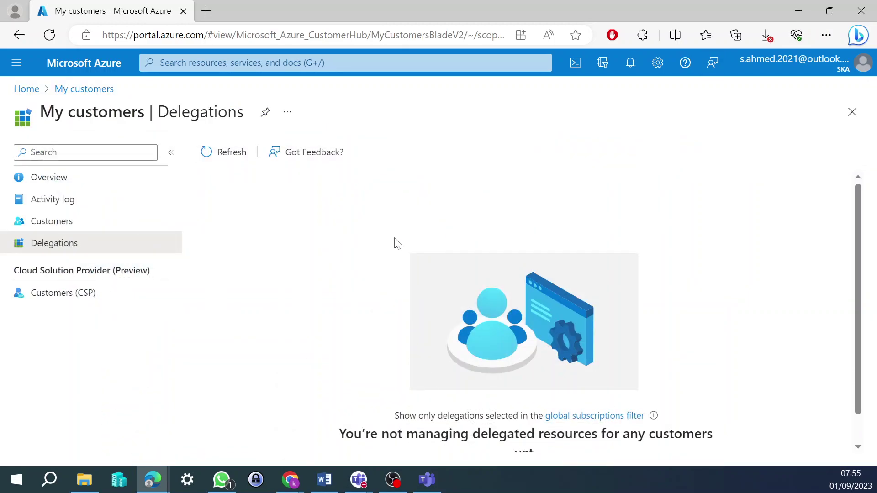
left_click(798, 11)
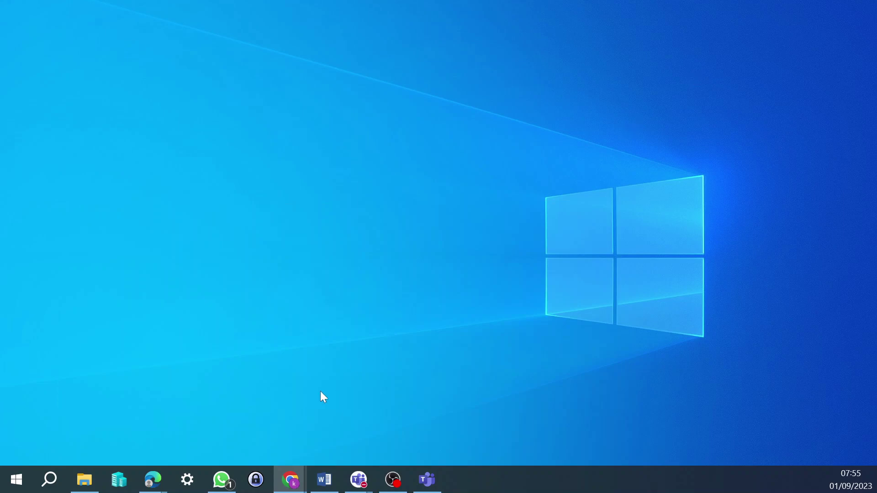
mouse_move(290, 480)
left_click(345, 431)
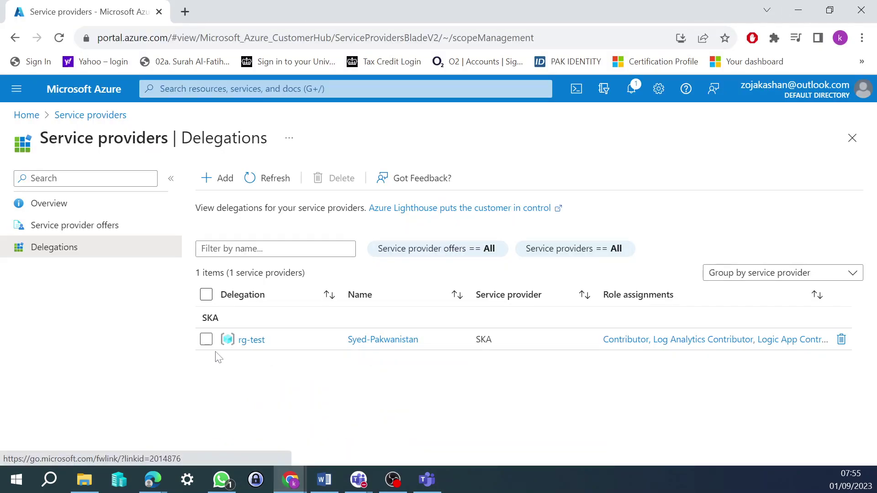
left_click(27, 115)
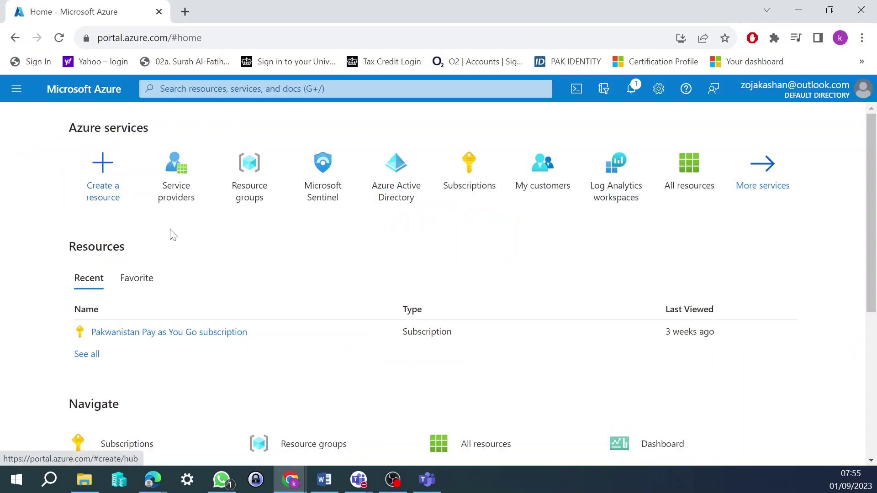
left_click(16, 89)
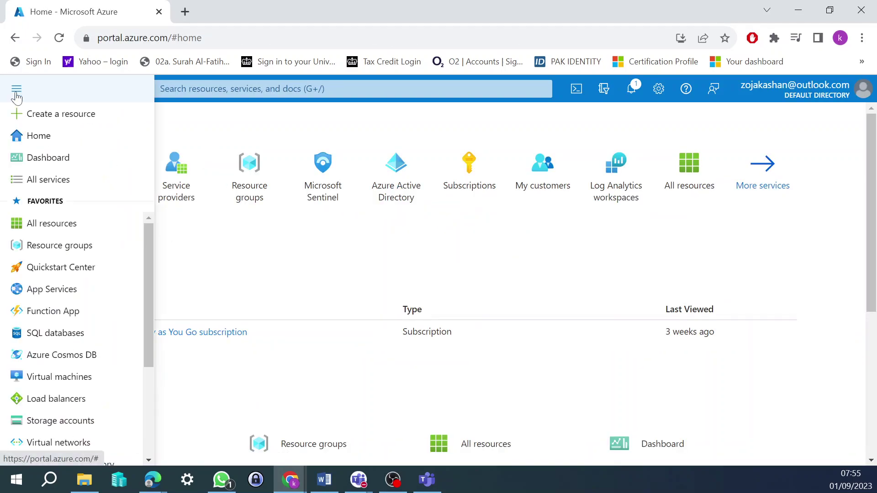
left_click(67, 227)
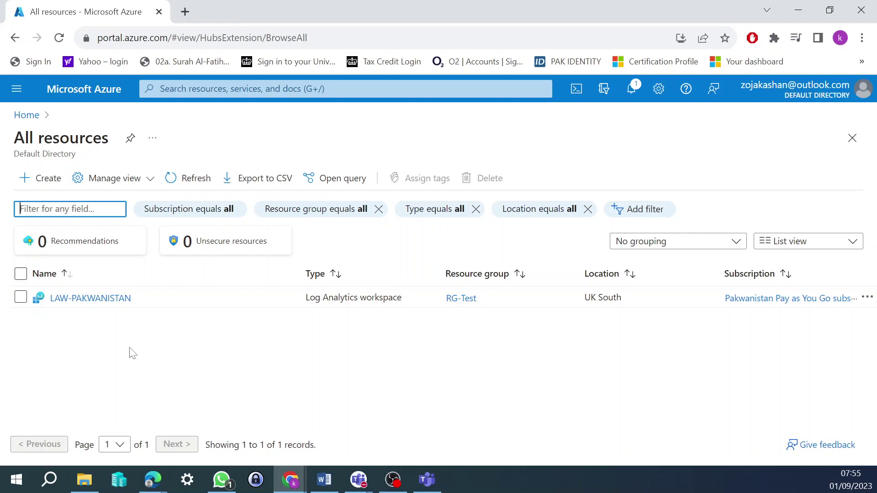
Check the customer's Microsoft Sentinel list for existing instances, and minimize the Chrome window
left_click(22, 118)
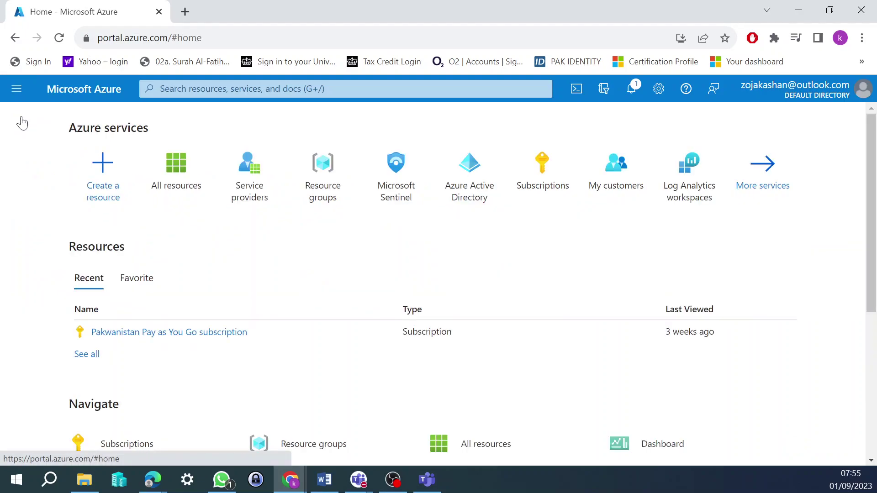
left_click(397, 187)
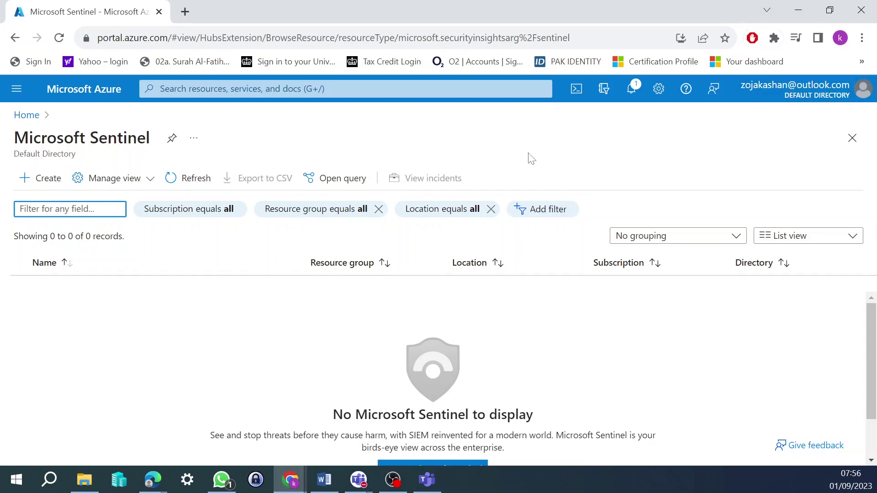
left_click(798, 10)
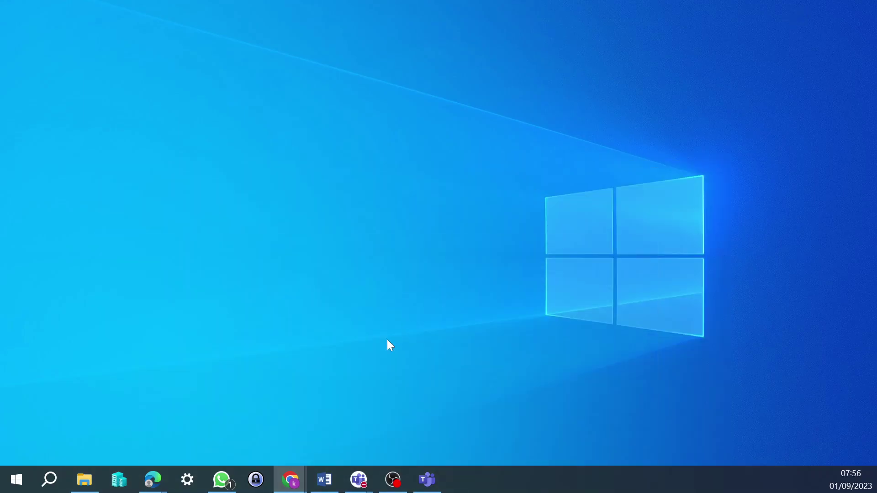
Switch to the service provider's Azure portal in Edge, search for "sentinel", and open the Microsoft Sentinel service
mouse_move(161, 479)
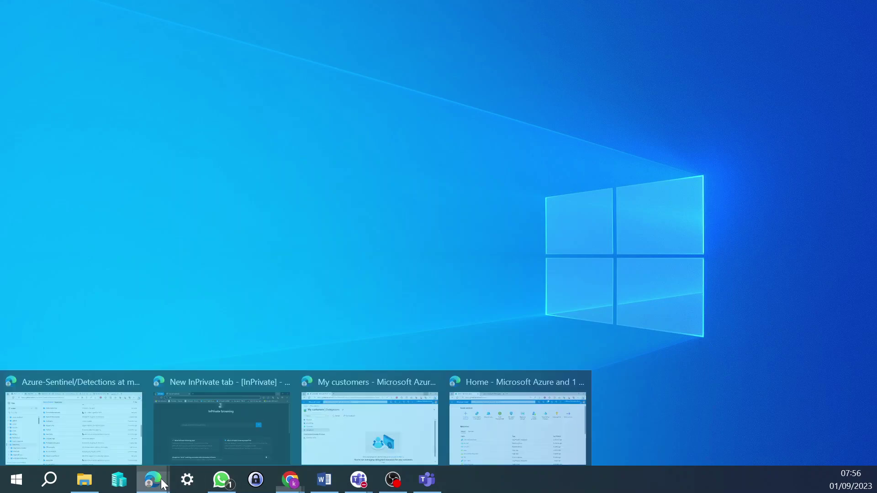
mouse_move(358, 426)
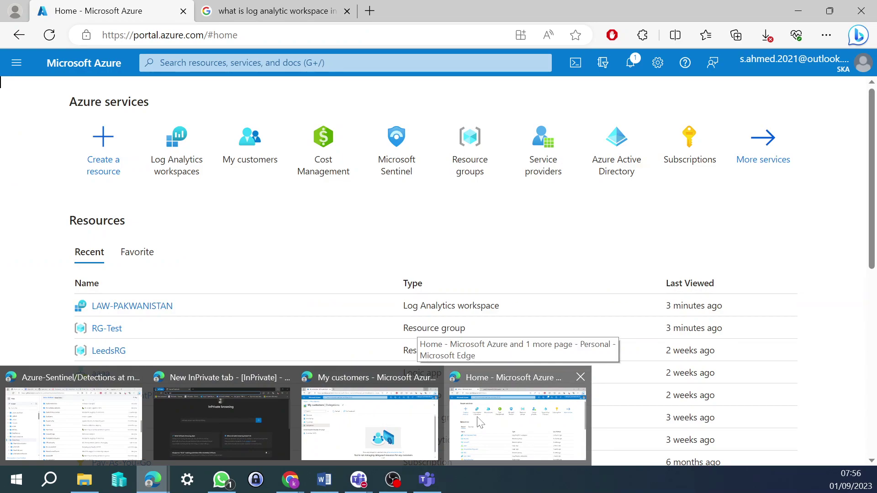
left_click(479, 422)
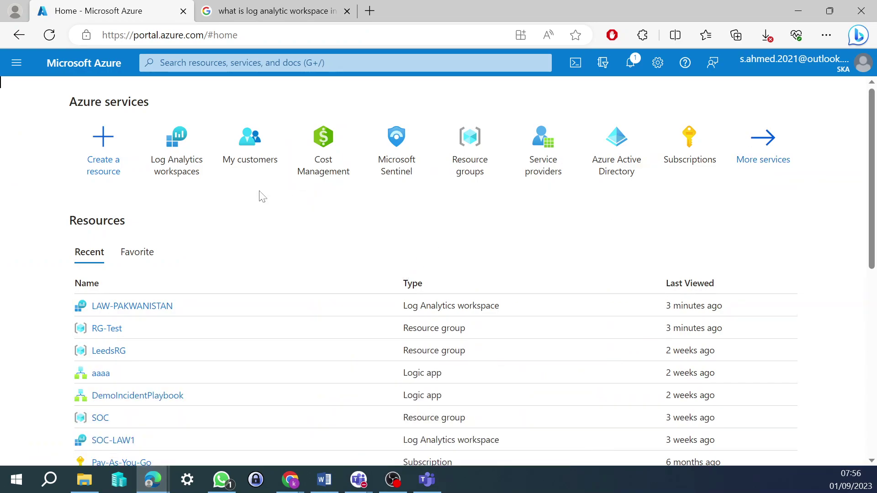
left_click(237, 63)
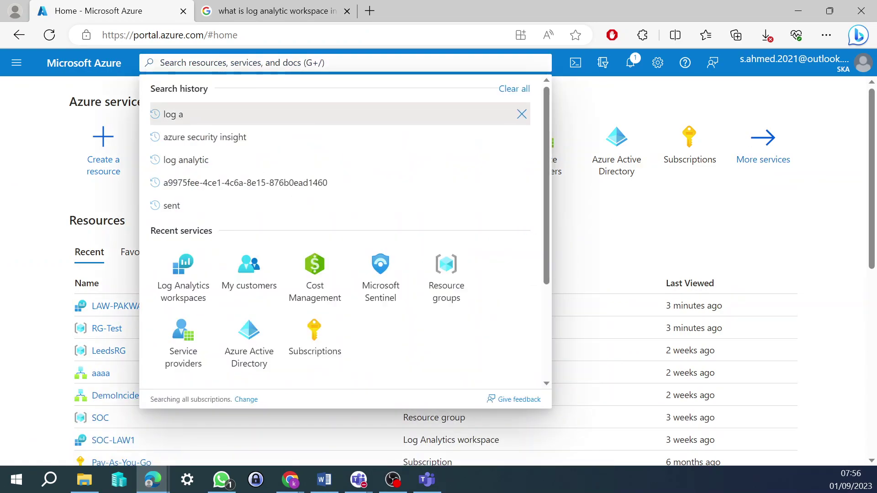
type("sentine")
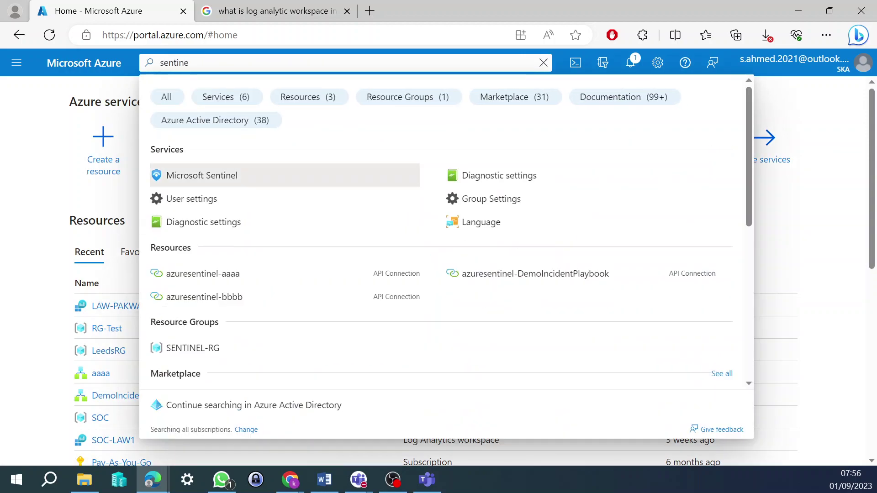
type("l")
left_click(255, 178)
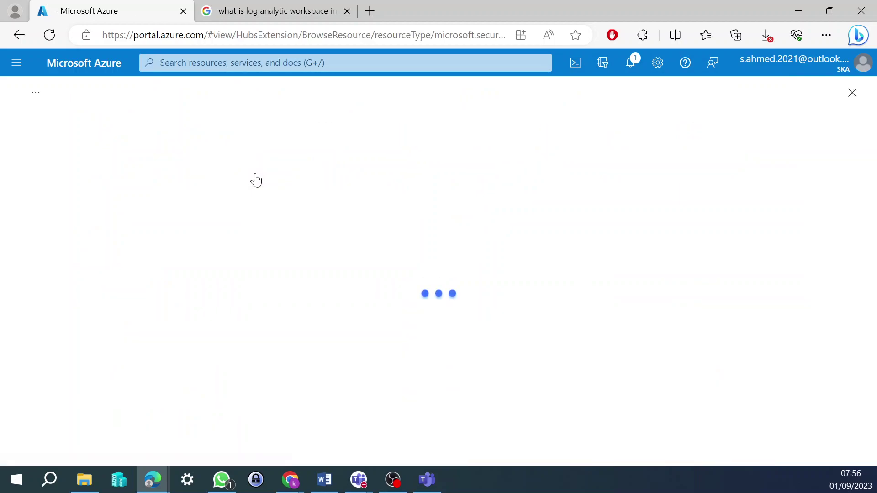
left_click(282, 391)
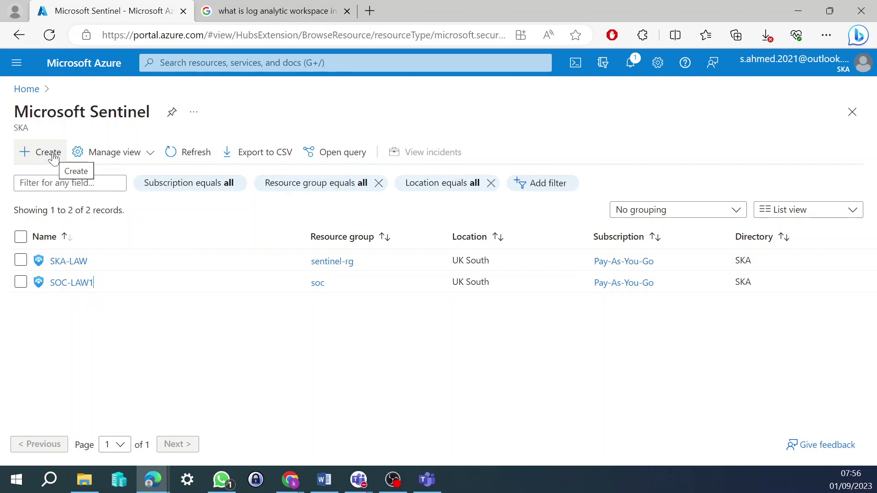
Add Microsoft Sentinel to the LAW-PAKWANISTAN workspace and acknowledge the free trial notice
left_click(53, 155)
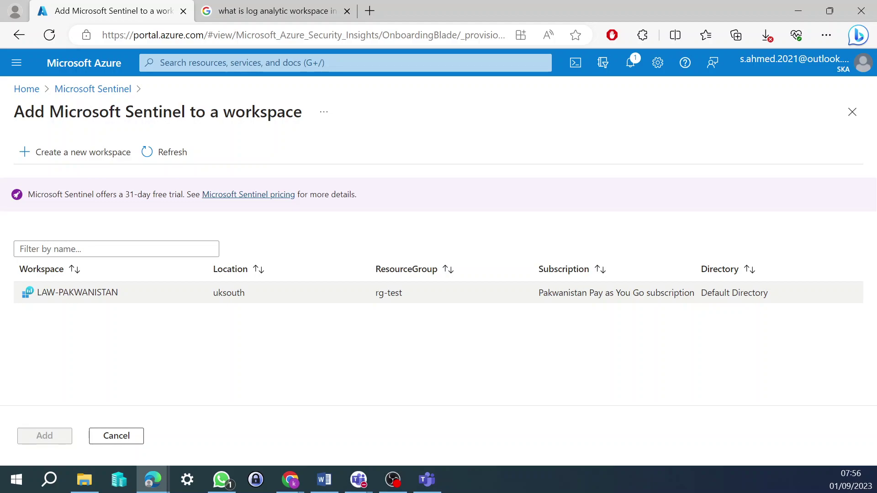
left_click(88, 293)
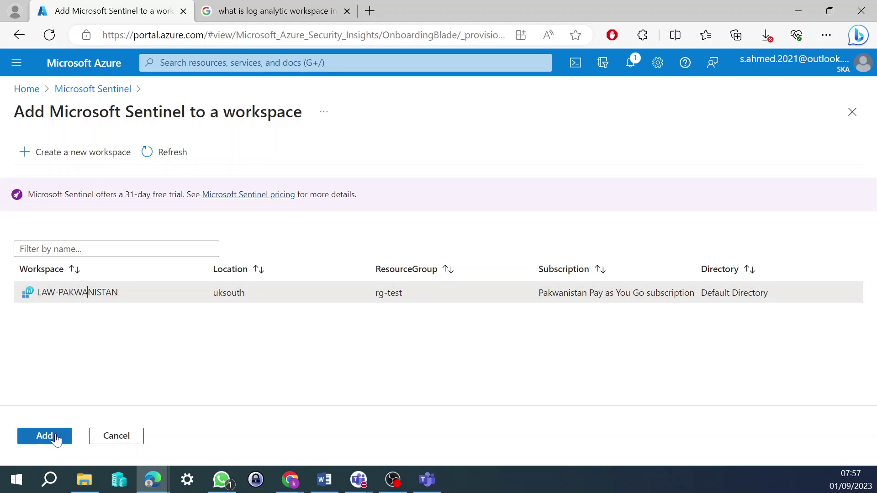
left_click(54, 437)
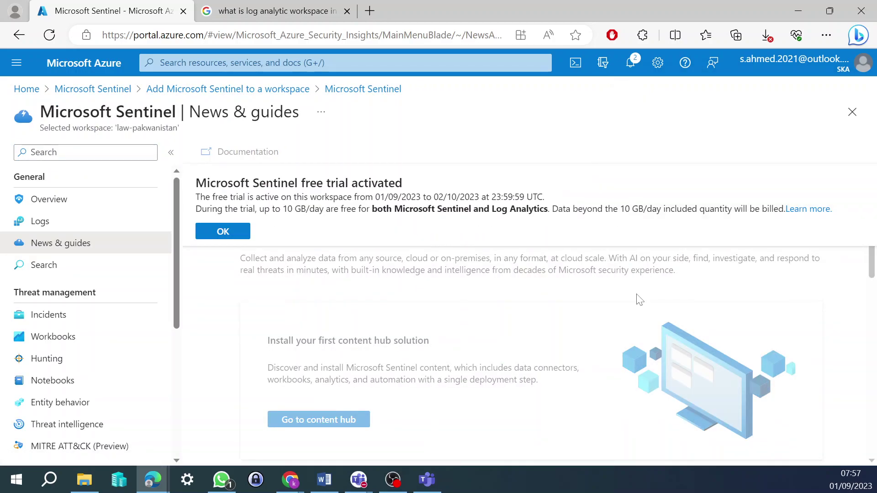
left_click(234, 235)
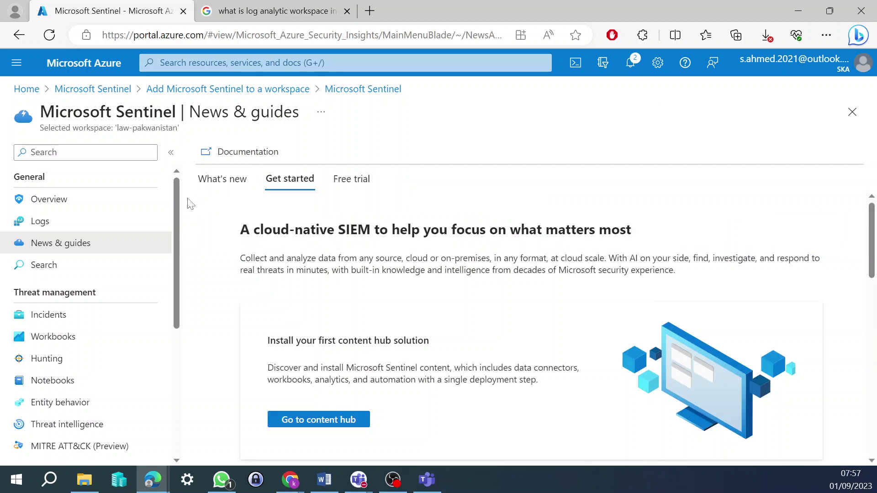
Reload the customer's Microsoft Sentinel list in Chrome to check for LAW-PAKWANISTAN, and return to the portal's home page
left_click(798, 11)
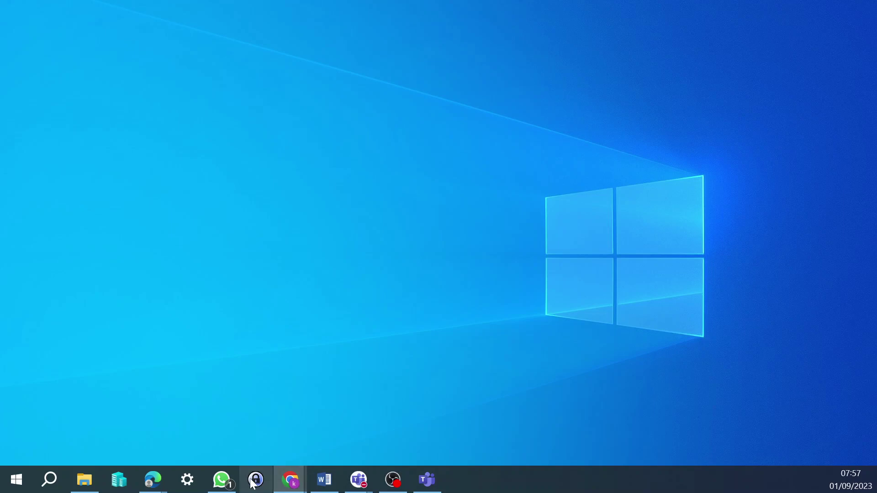
mouse_move(298, 479)
left_click(360, 436)
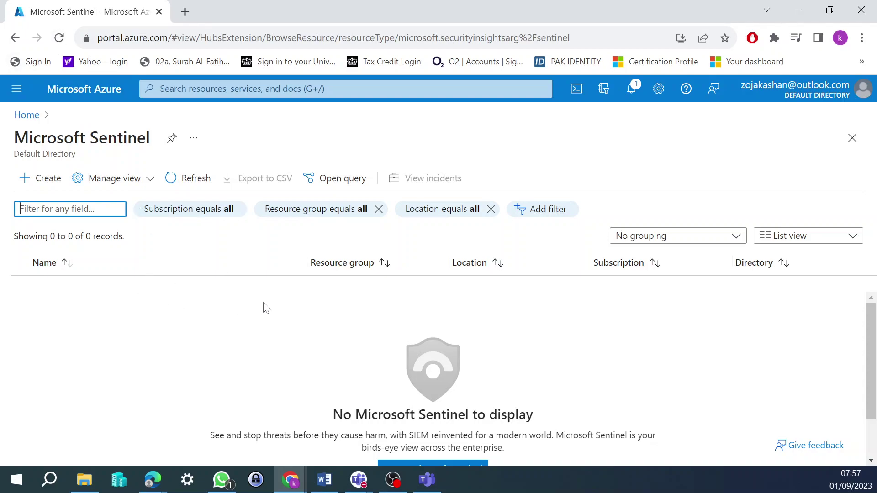
left_click(59, 38)
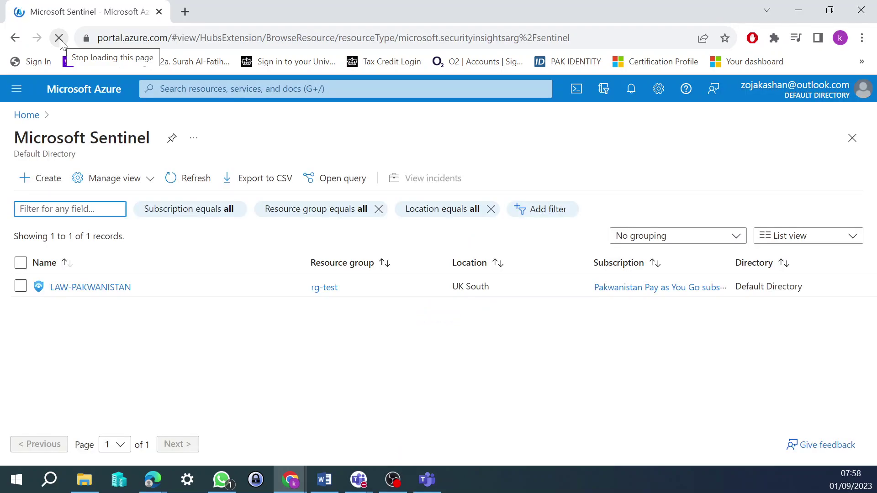
left_click(59, 38)
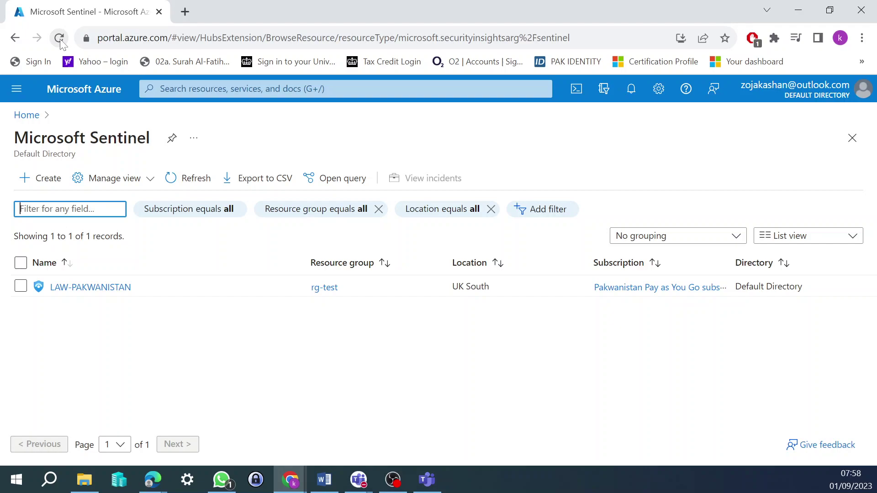
left_click(28, 120)
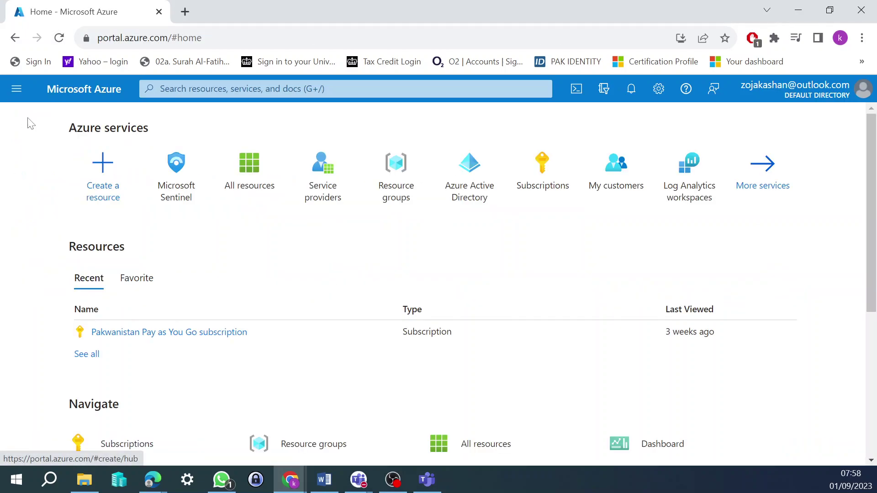
Open the LAW-PAKWANISTAN workspace from the customer's Microsoft Sentinel list and look through its menu from General to Configuration
left_click(170, 175)
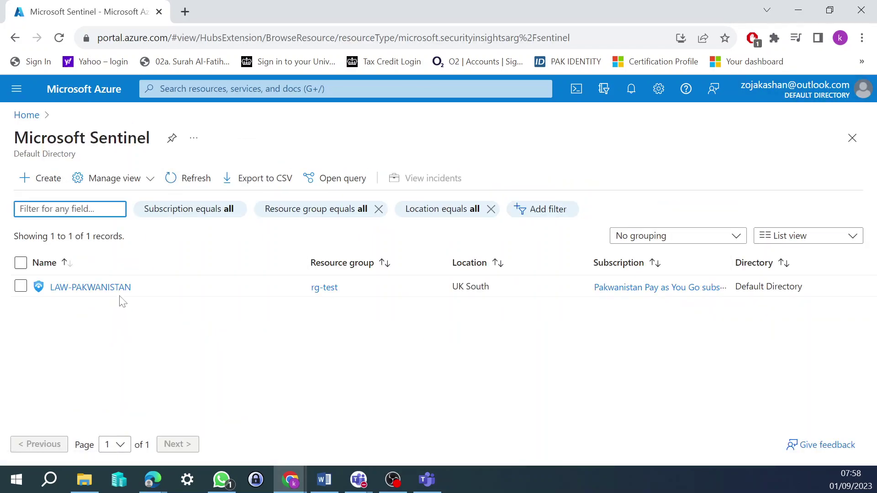
left_click(118, 290)
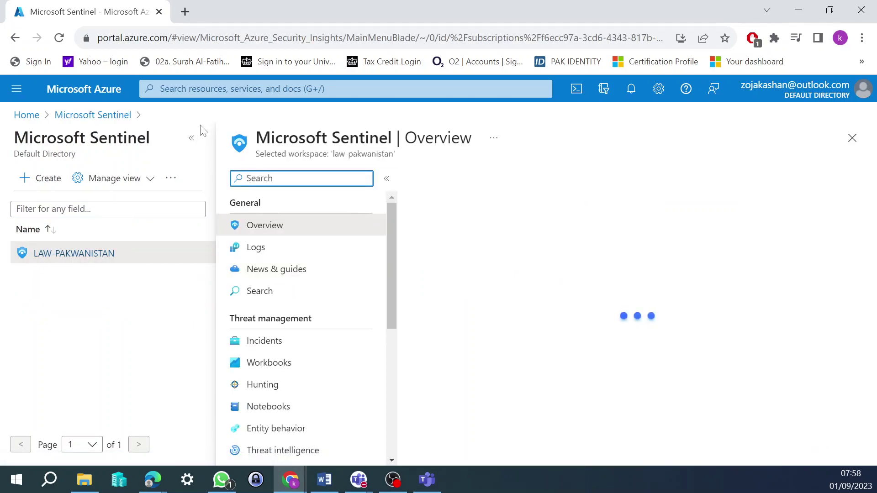
left_click(191, 138)
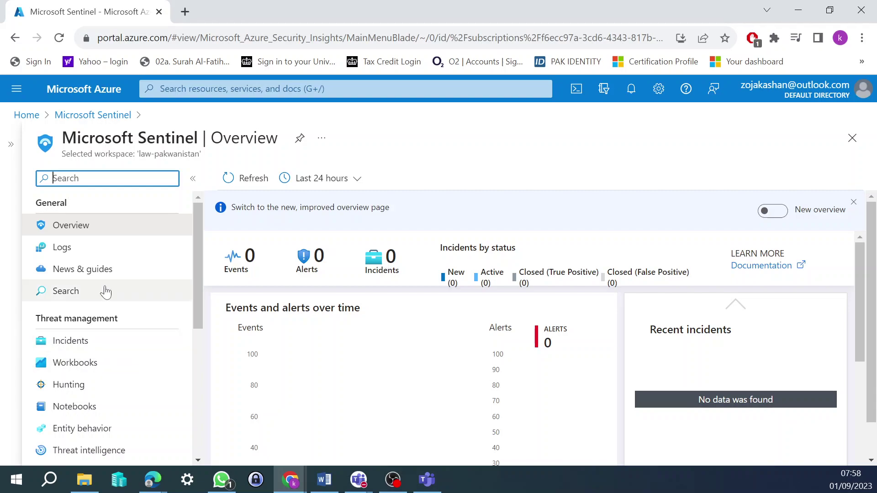
scroll(108, 296, "down", 3)
scroll(114, 315, "down", 3)
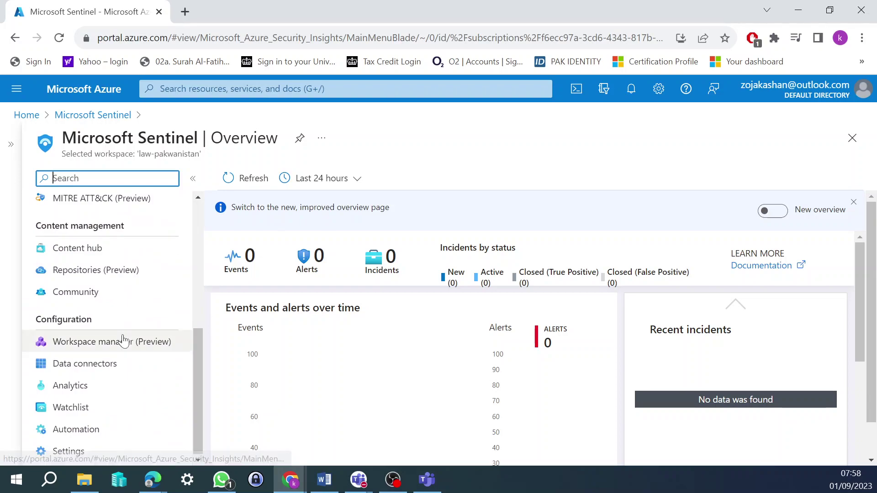
scroll(126, 366, "up", 6)
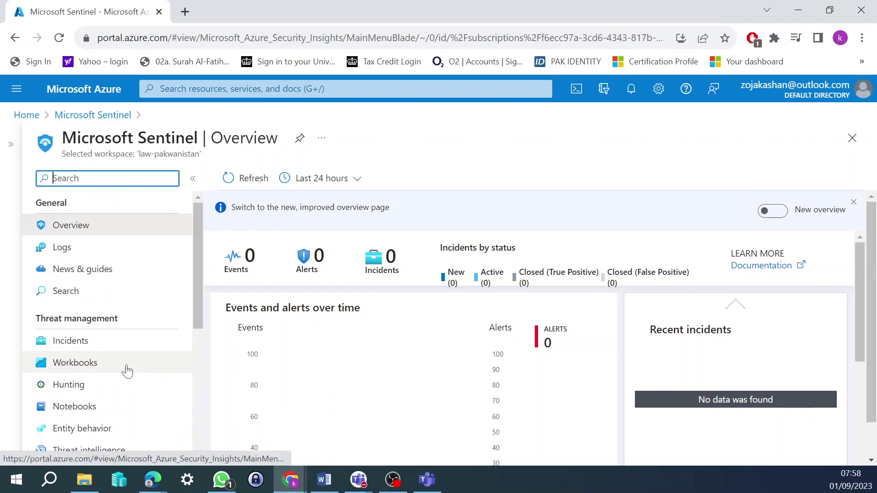
scroll(127, 370, "down", 6)
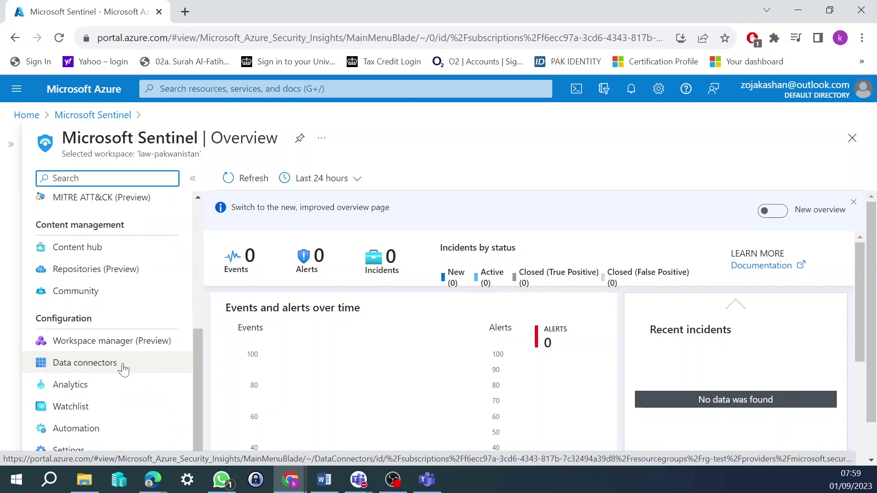
Open the workspace's data connectors page and search the connectors for "syslog"
left_click(124, 370)
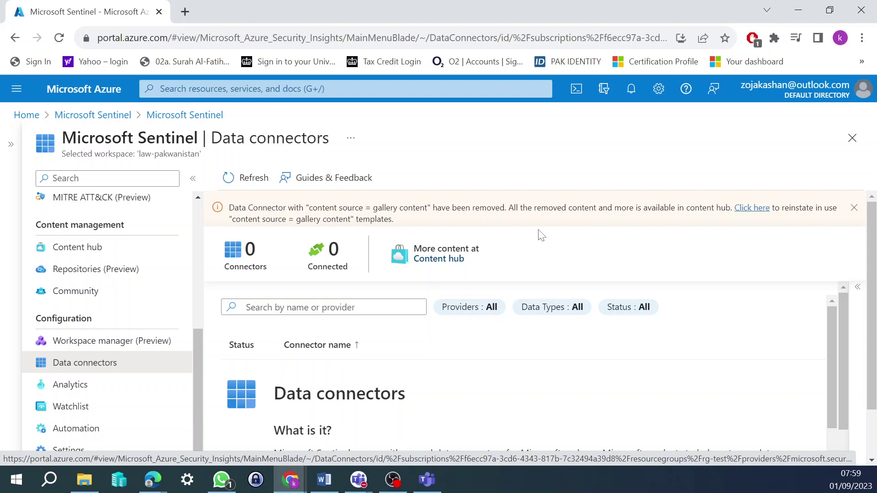
left_click(360, 313)
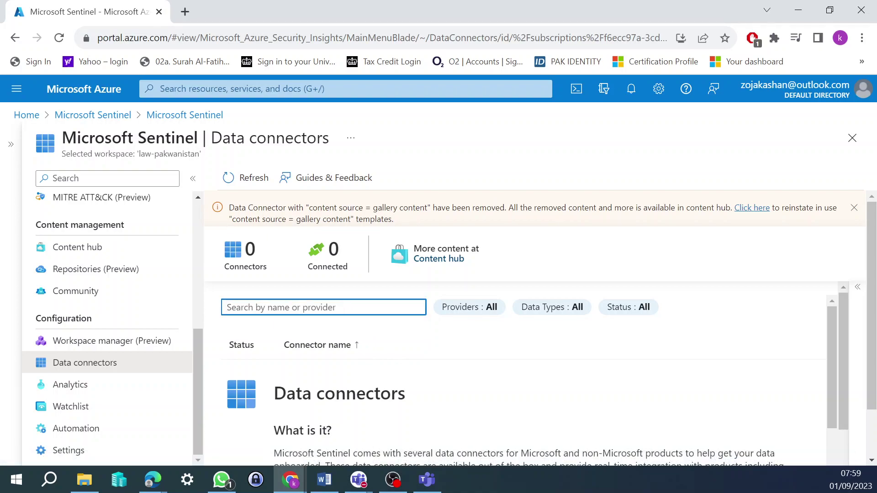
type("syslog")
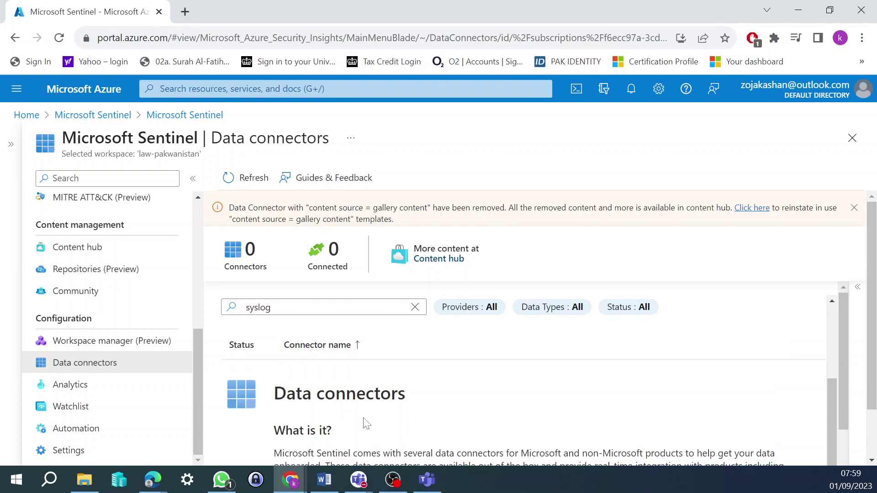
scroll(365, 424, "down", 5)
scroll(401, 418, "up", 1)
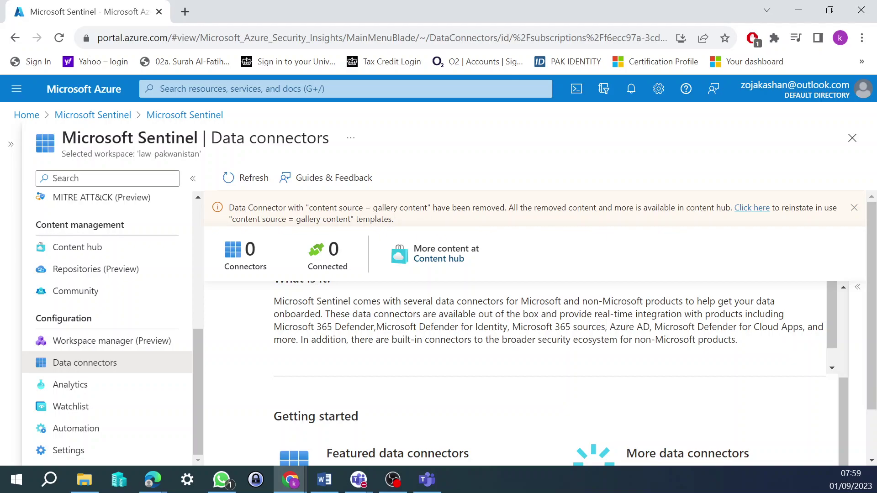
scroll(465, 247, "up", 3)
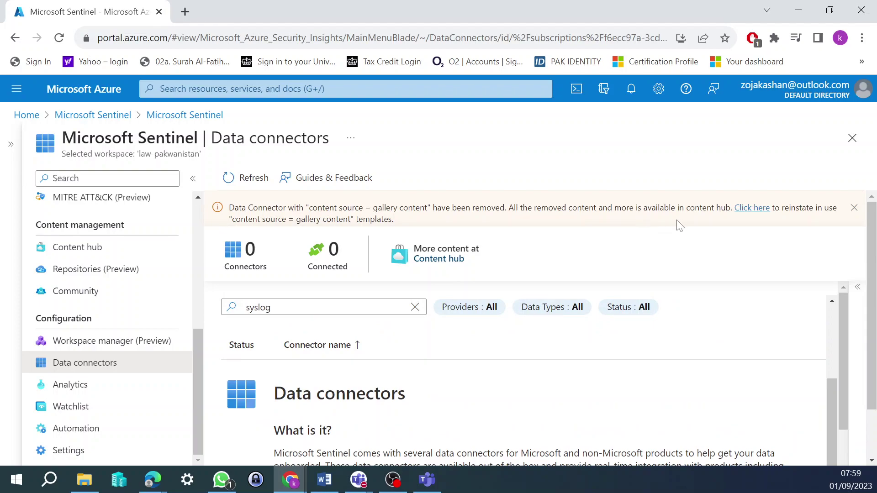
Follow the notice about removed gallery content to out-of-the-box content centralization, continue to the content hub, and complete the centralization
left_click(754, 215)
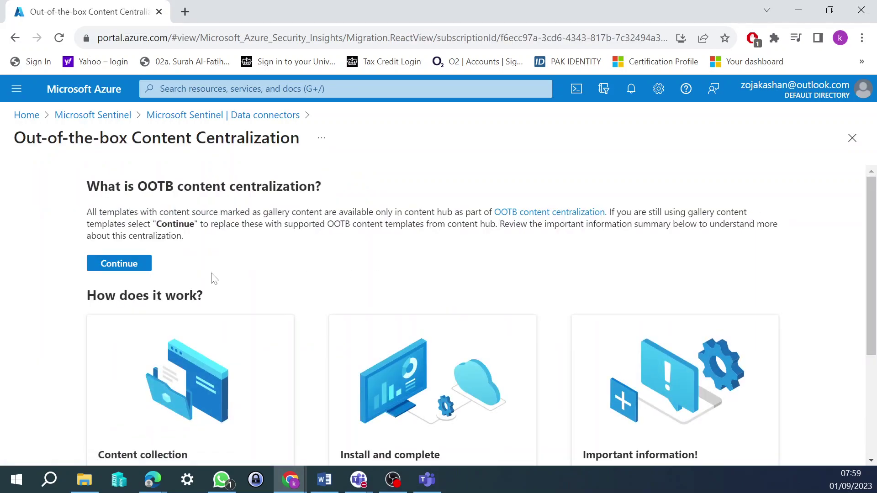
scroll(283, 301, "down", 4)
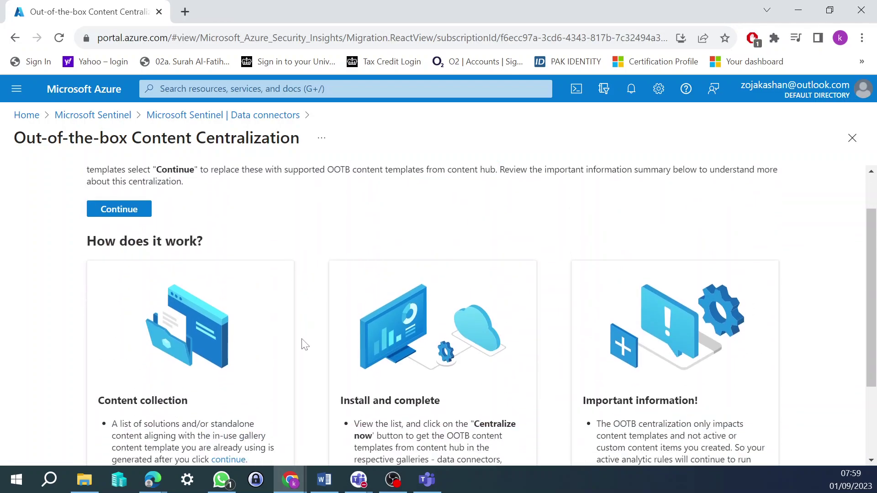
scroll(304, 356, "up", 5)
left_click(134, 263)
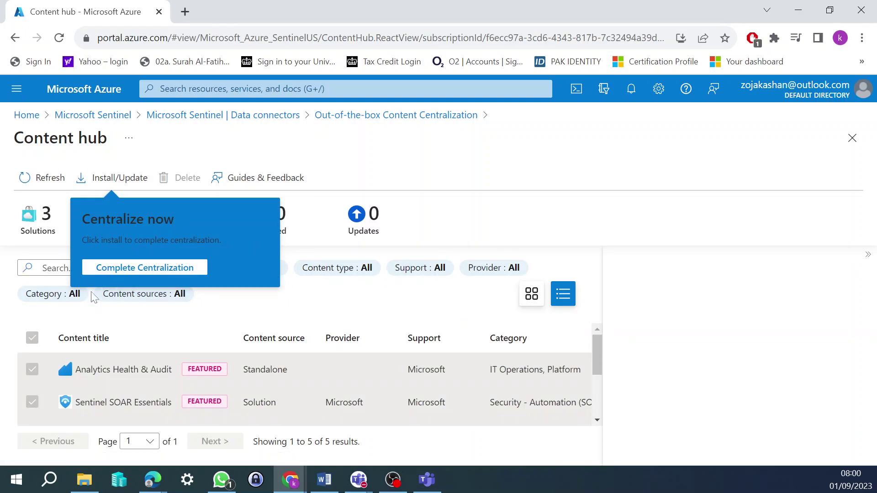
left_click(44, 268)
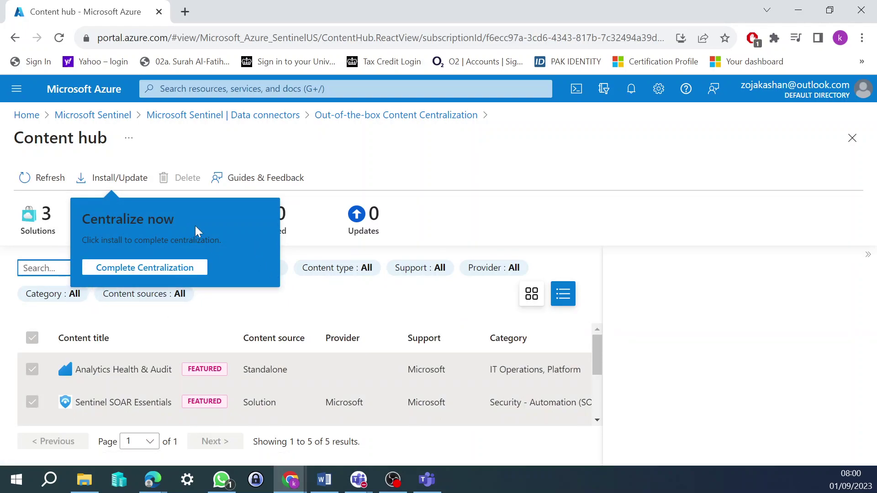
left_click(193, 273)
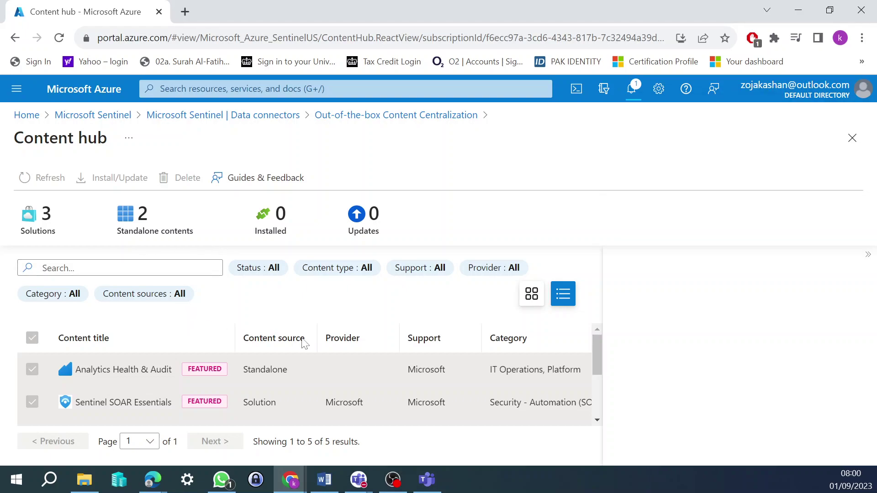
Look over the content hub items being installed, and go back through the data connectors and Microsoft Sentinel pages to the portal's home page
left_click(55, 268)
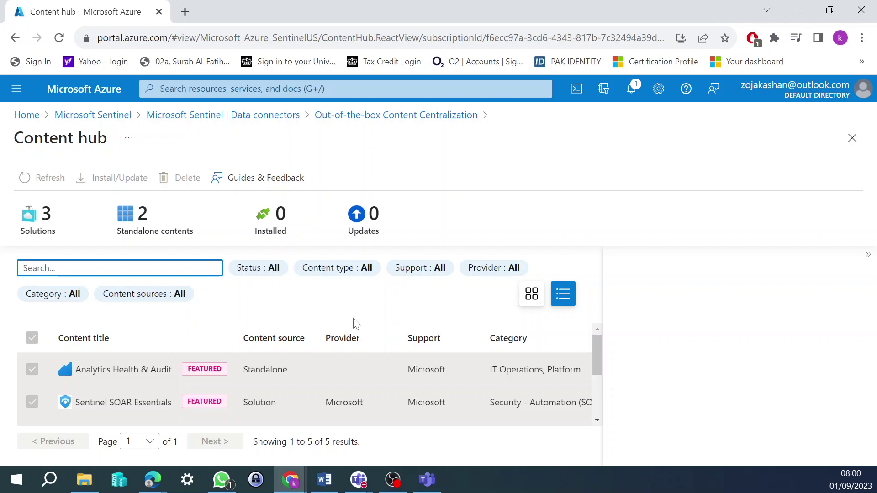
mouse_move(597, 361)
left_mouse_down()
mouse_move(597, 406)
mouse_move(597, 347)
left_mouse_up()
left_click(178, 119)
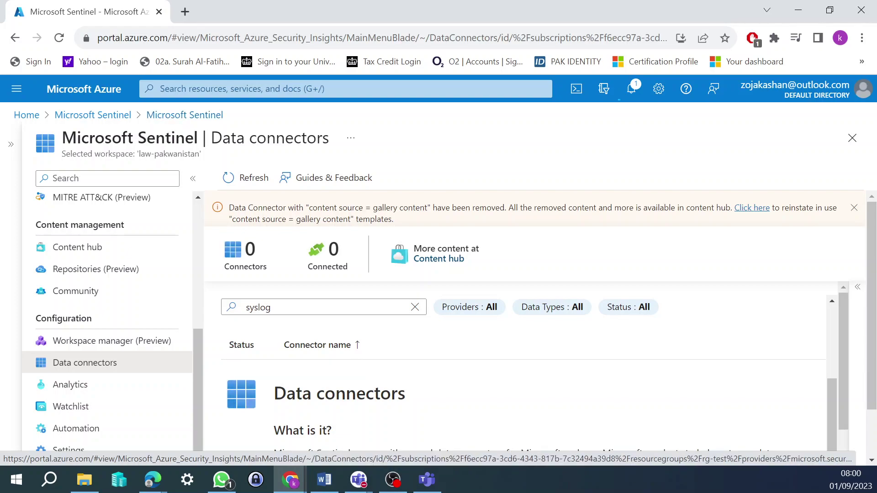
left_click(108, 117)
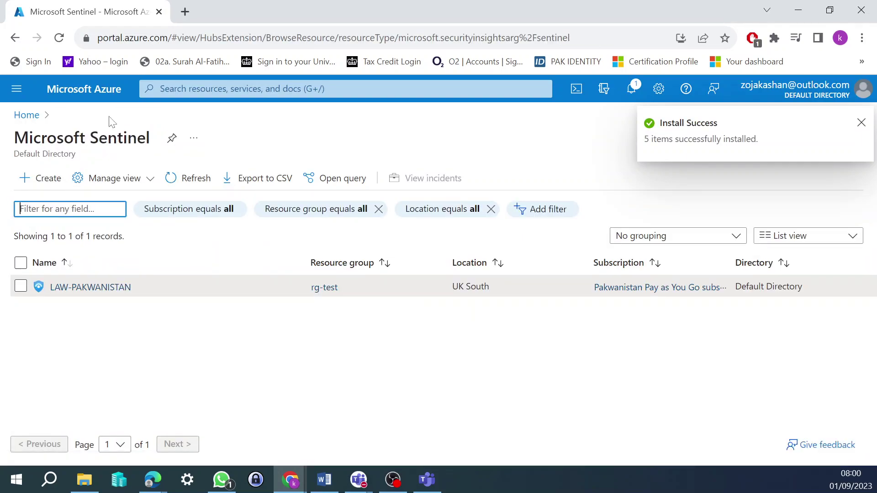
left_click(27, 115)
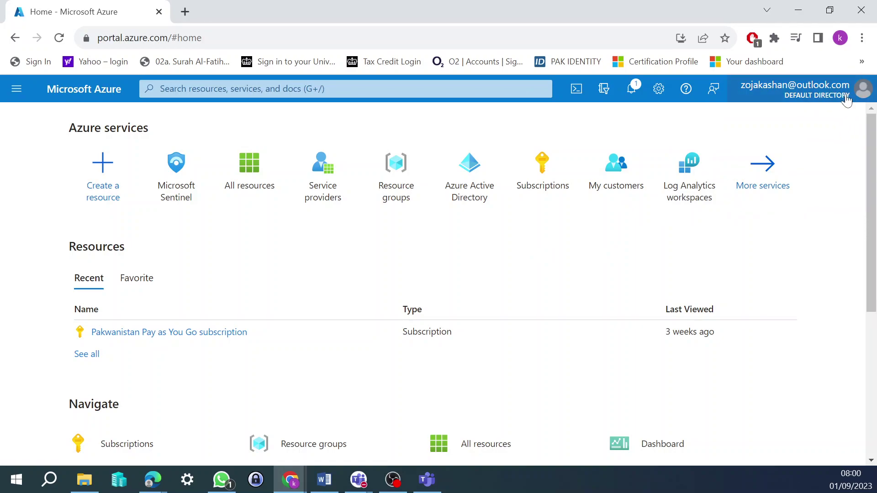
Open the customer's All resources list to check for the LAW-PAKWANISTAN workspace and its SecurityInsights solution
mouse_move(846, 100)
left_click(25, 93)
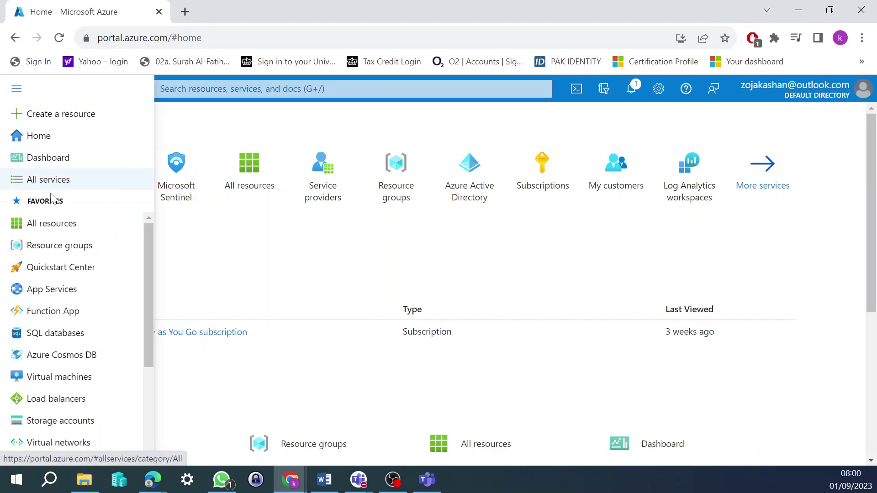
left_click(65, 227)
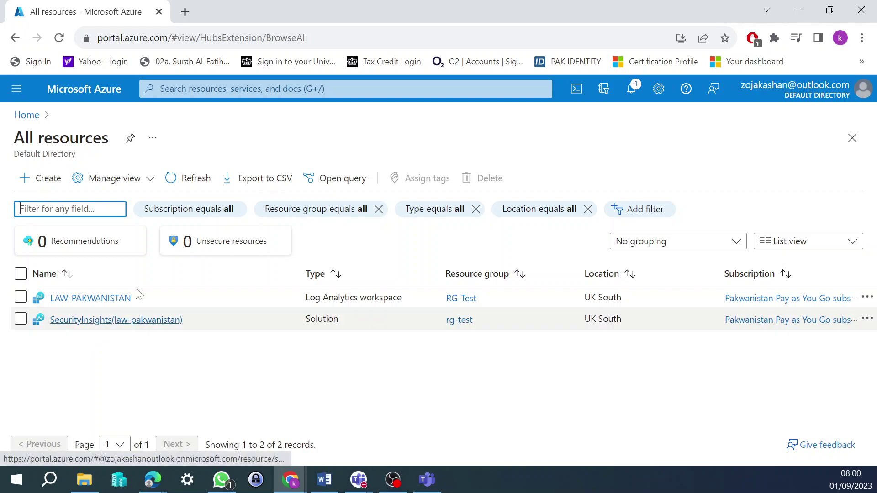
Reopen Microsoft Sentinel from the portal's home page and view the LAW-PAKWANISTAN overview with the workspace list collapsed
left_click(26, 115)
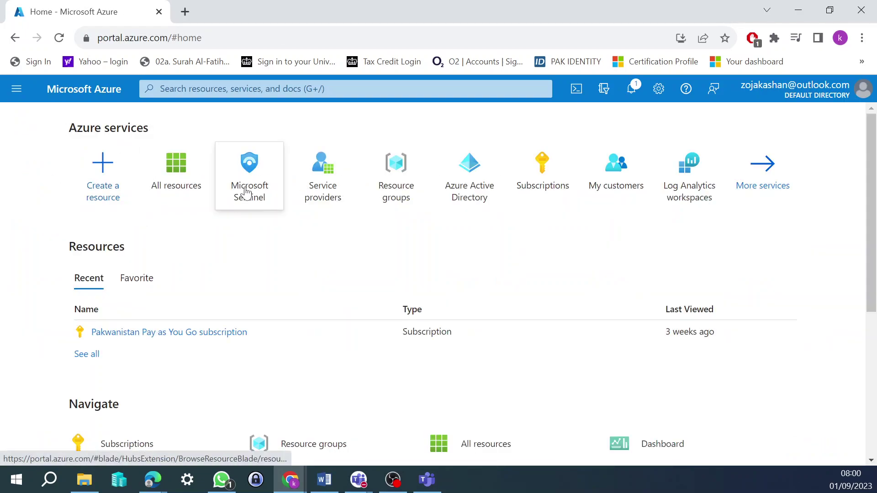
left_click(249, 185)
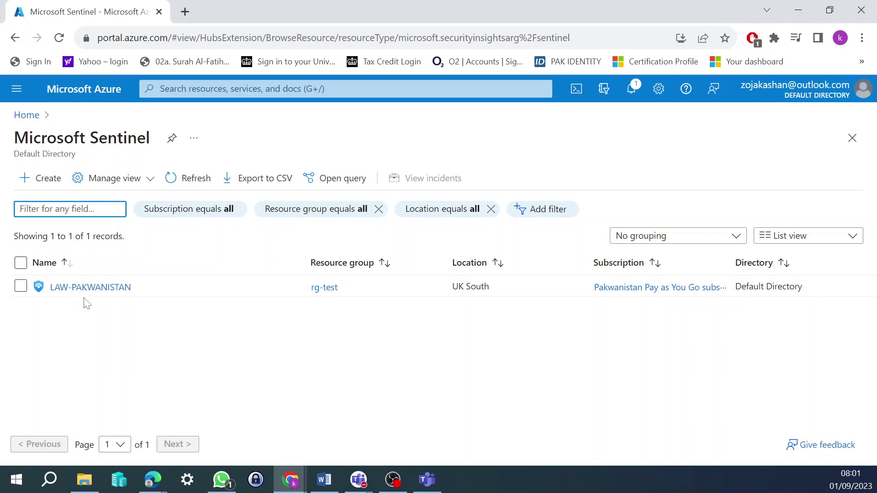
left_click(91, 287)
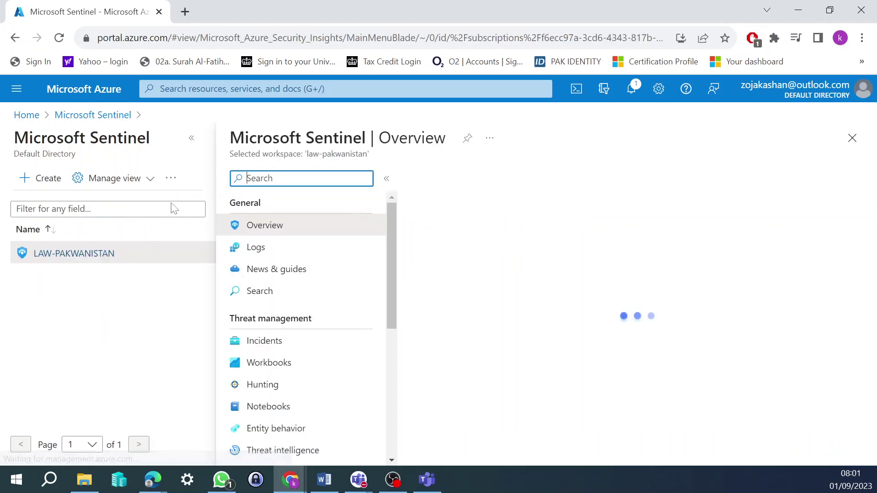
left_click(191, 143)
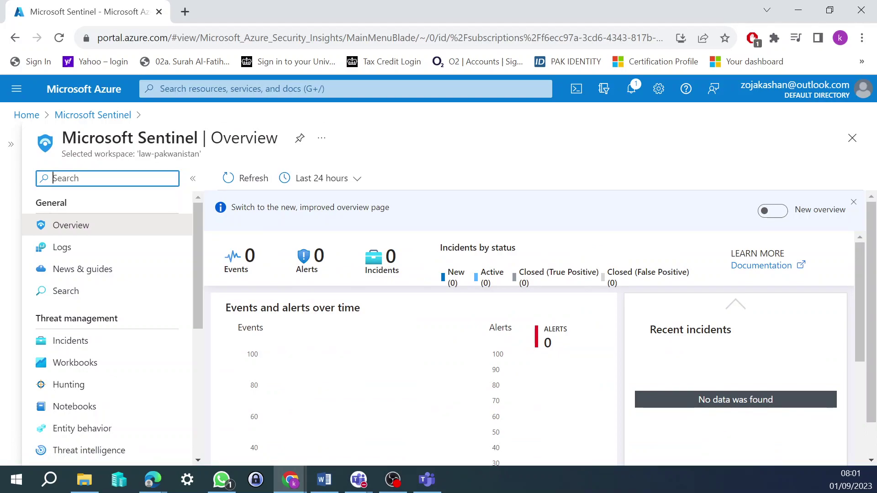
Switch to the service provider's portal in Edge, reopen Microsoft Sentinel from the home page to check for LAW-PAKWANISTAN, and return home
left_click(803, 10)
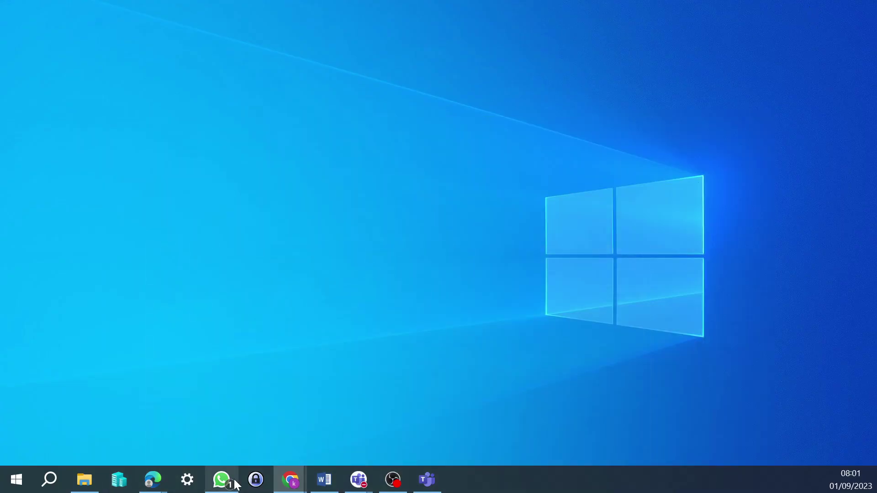
mouse_move(155, 478)
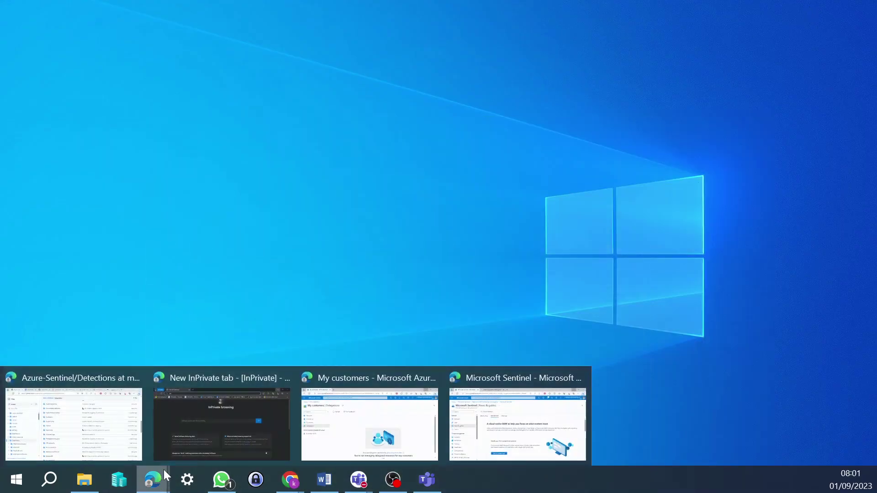
left_click(485, 426)
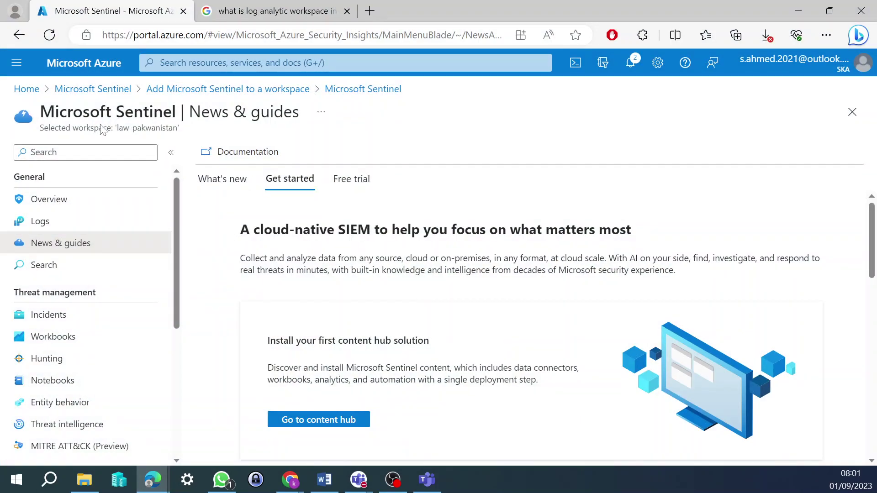
left_click(85, 90)
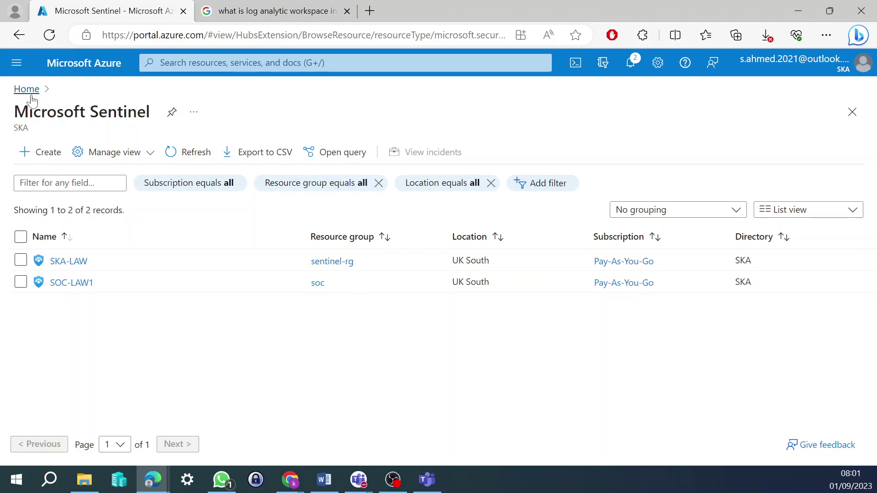
left_click(31, 95)
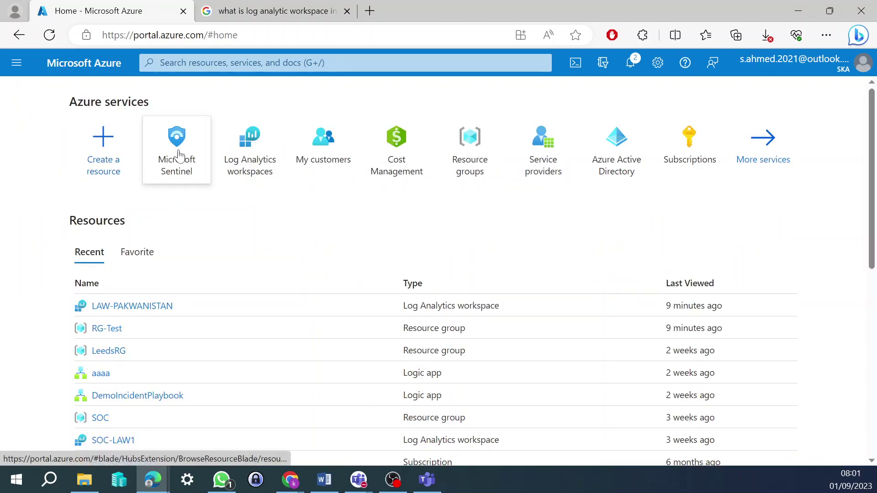
left_click(179, 155)
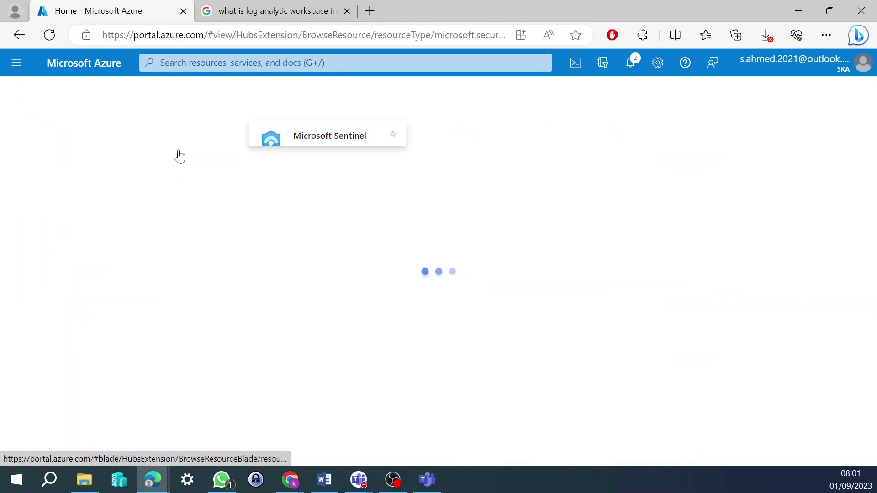
left_click(222, 372)
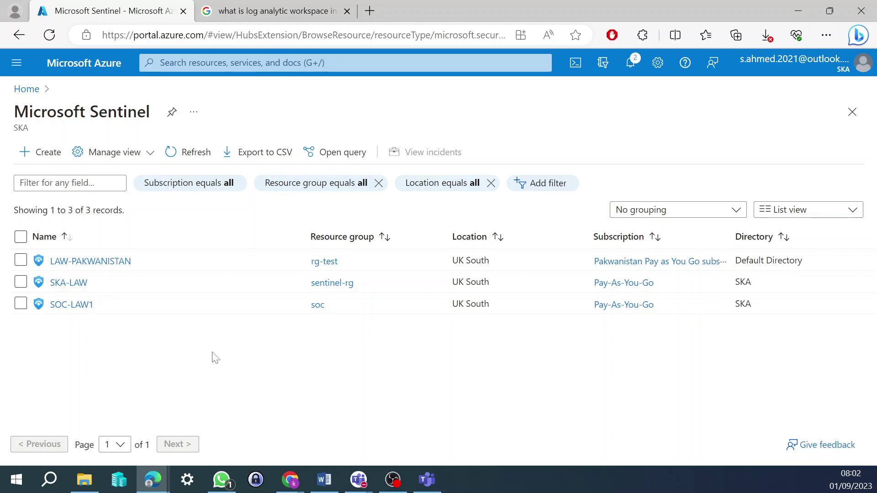
left_click(31, 93)
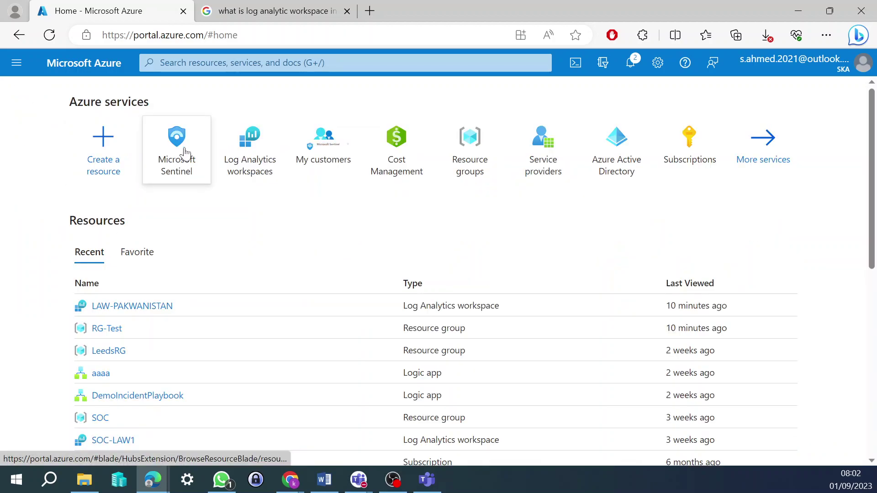
mouse_move(178, 151)
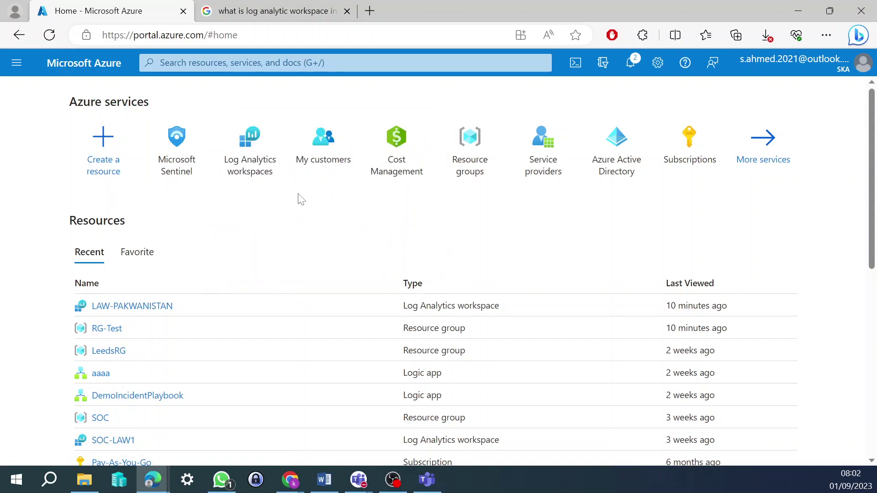
Review the customer list and the rg-test delegation under My customers, and return to the portal's home page
left_click(323, 139)
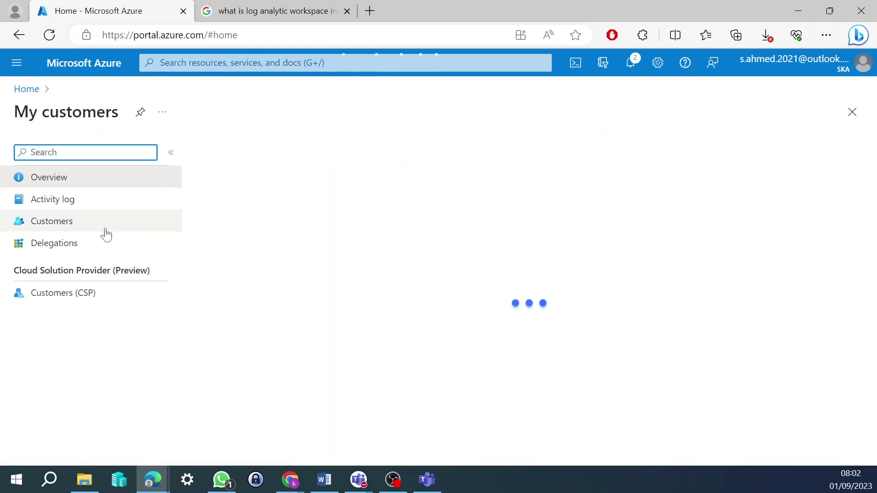
left_click(106, 232)
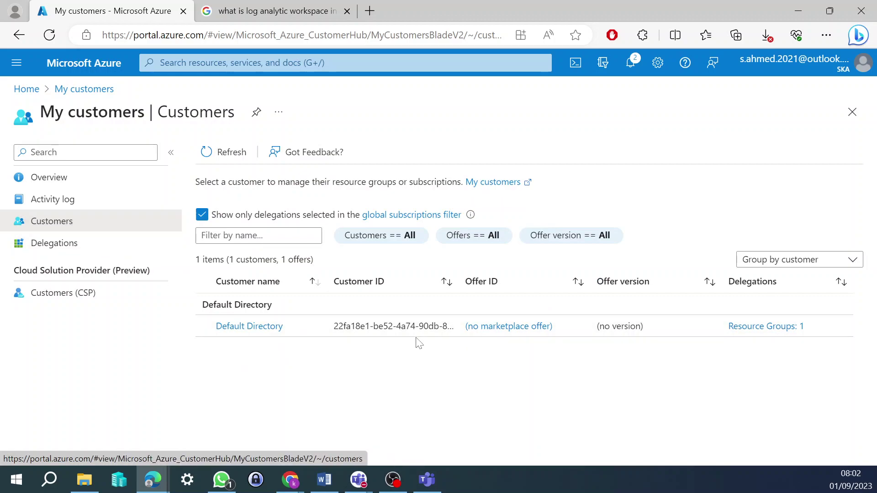
left_click(53, 248)
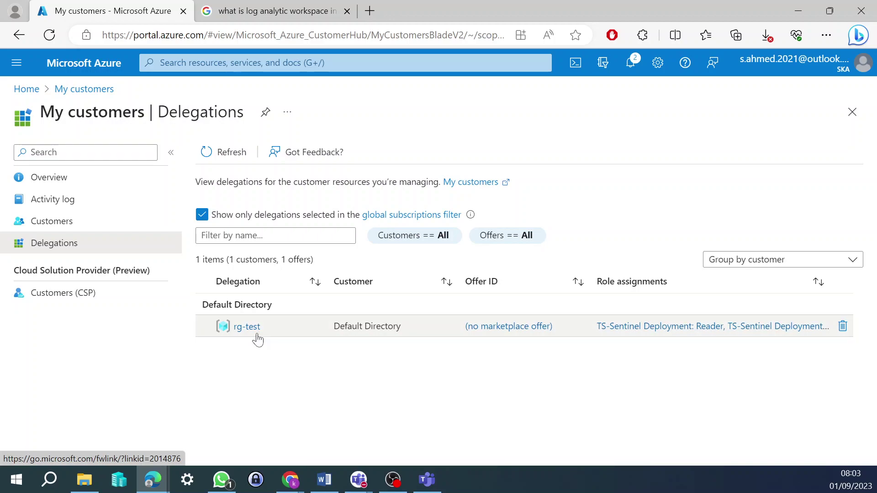
left_click(29, 92)
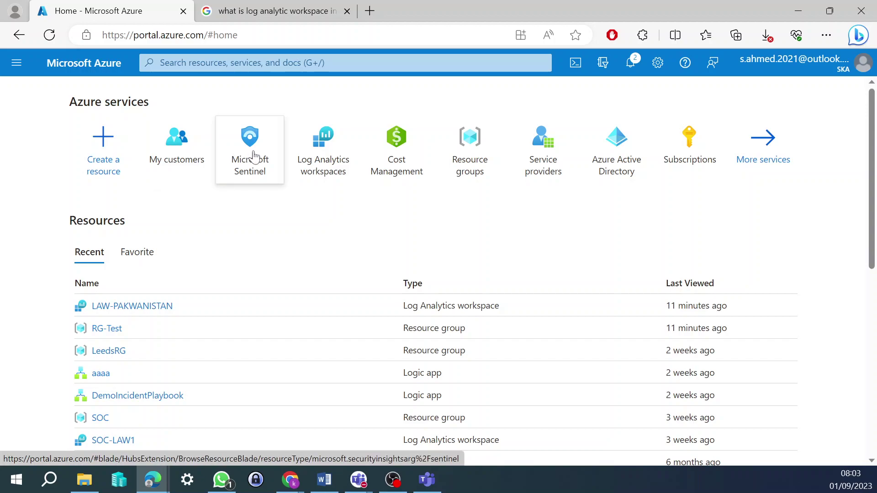
Open LAW-PAKWANISTAN in Microsoft Sentinel with the workspace list collapsed, dismiss the free trial notice, and return to the home page
left_click(251, 137)
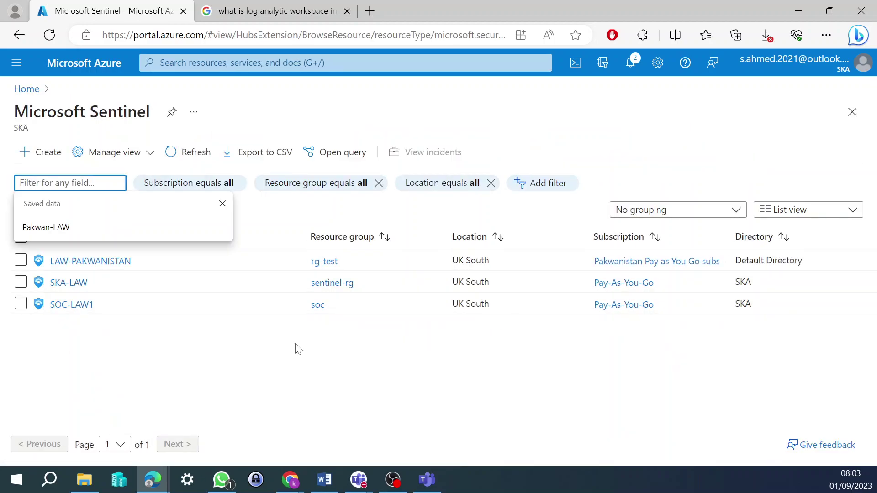
left_click(222, 204)
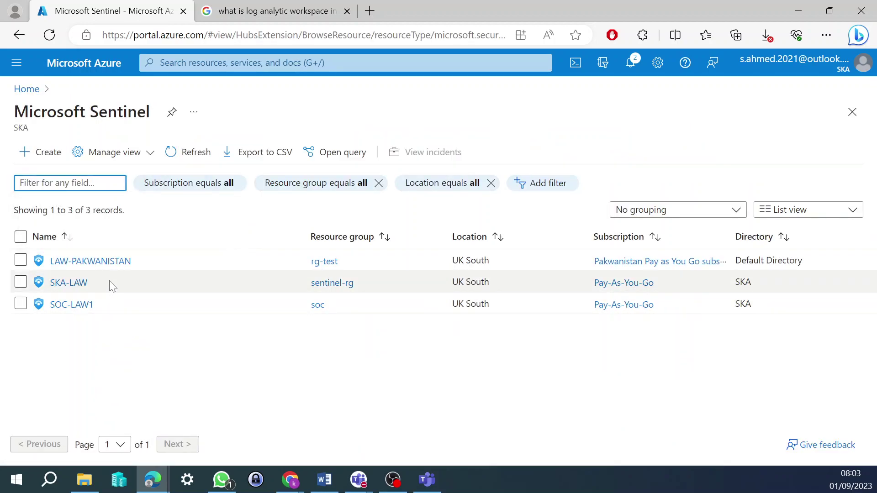
left_click(114, 263)
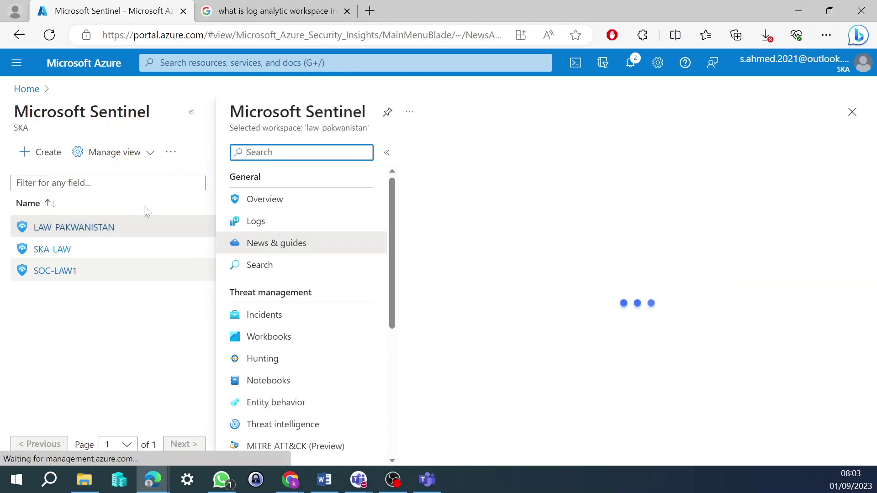
left_click(191, 113)
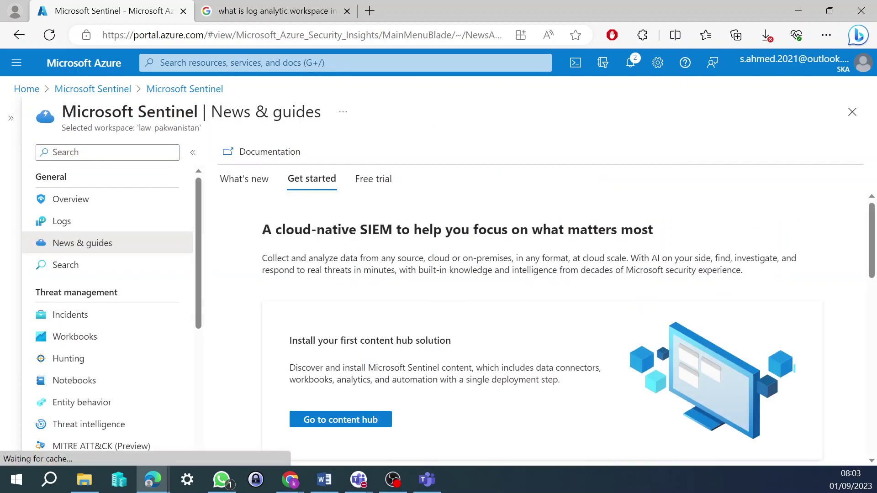
left_click_drag(139, 128, 199, 128)
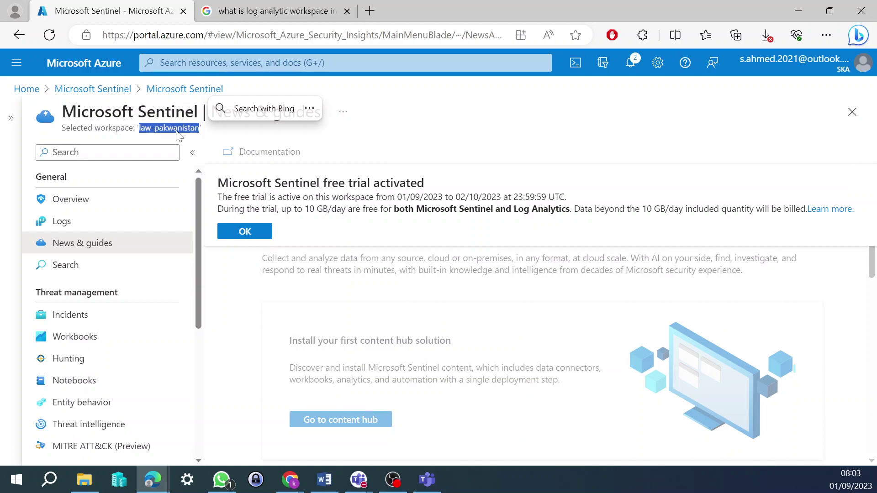
left_click(252, 234)
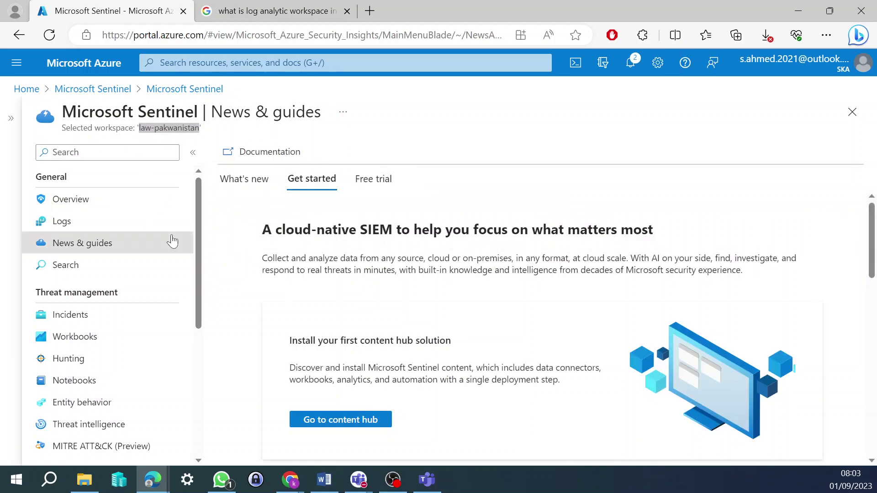
left_click(109, 93)
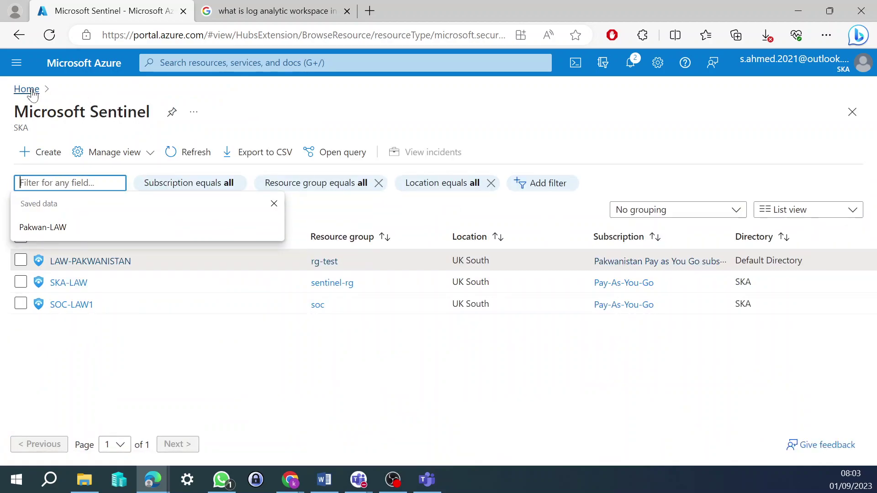
left_click(31, 91)
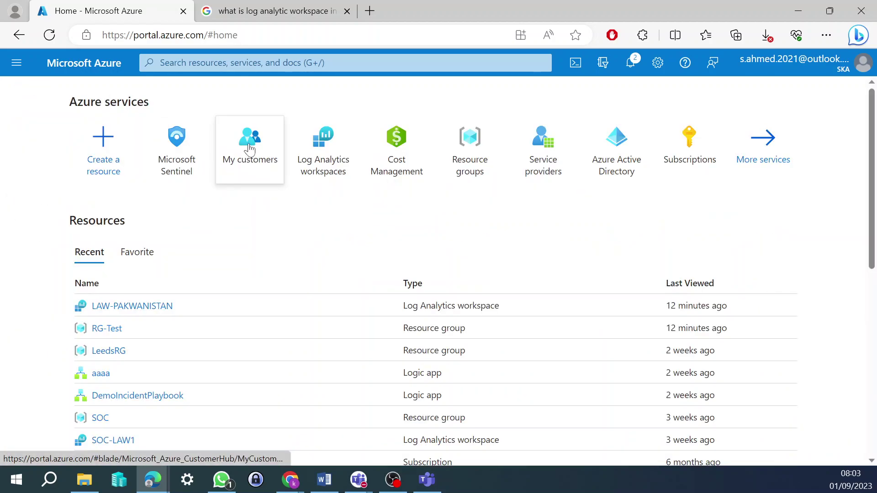
Open the role assignments of the rg-test delegation and review the roles granted to the TS-Sentinel Deployment group
left_click(249, 150)
left_click(86, 244)
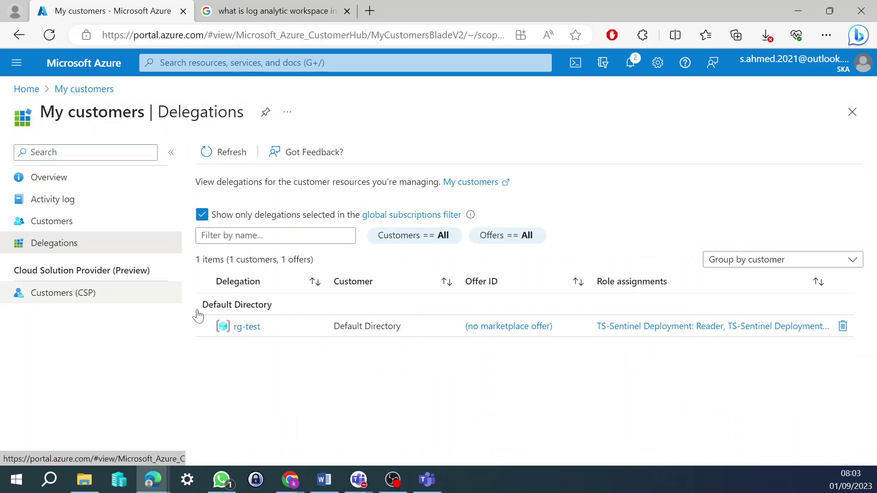
left_click(660, 336)
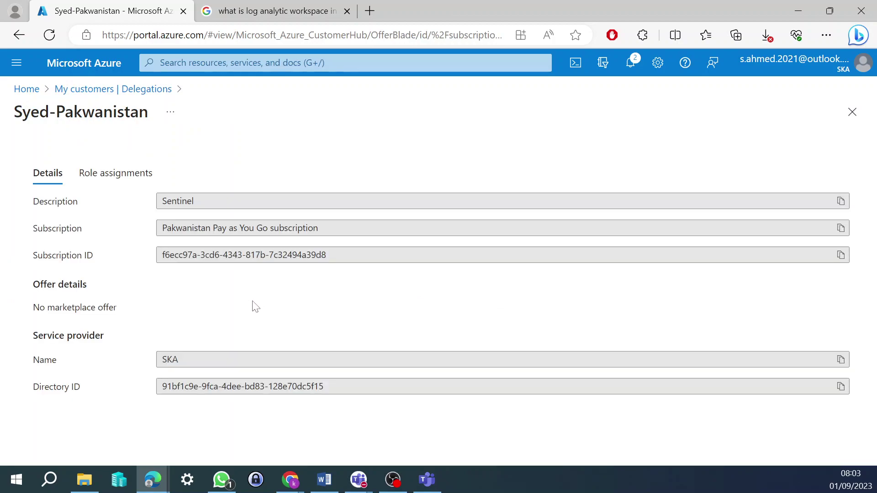
left_click(130, 178)
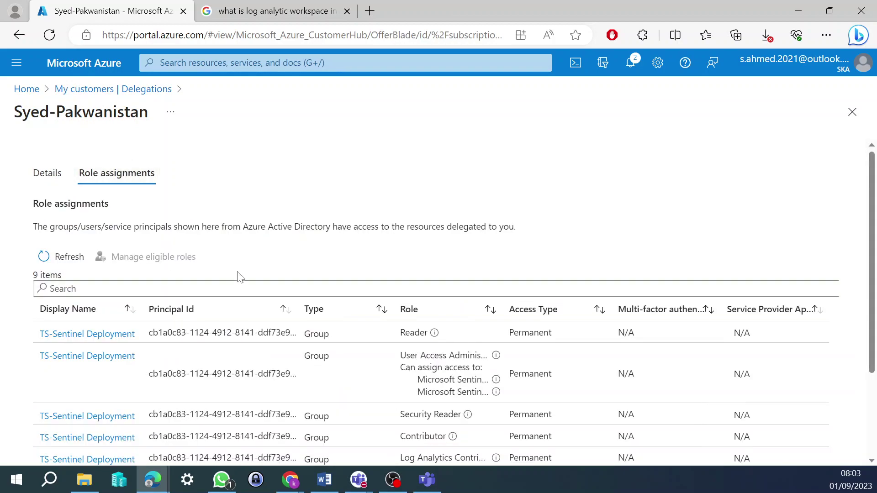
scroll(151, 308, "down", 2)
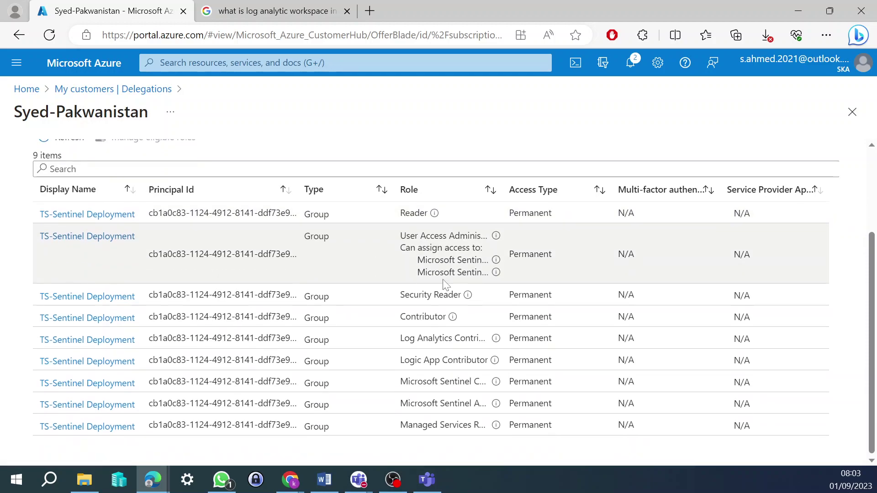
scroll(431, 319, "up", 2)
scroll(431, 319, "down", 2)
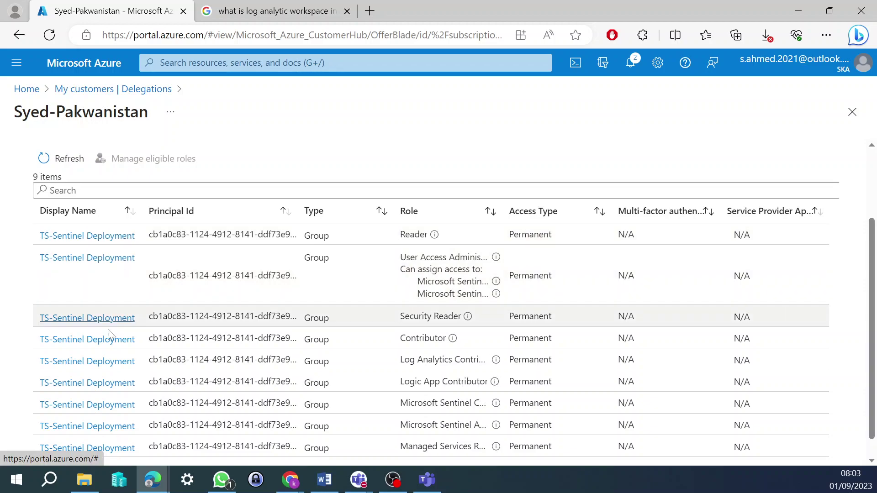
scroll(107, 329, "up", 2)
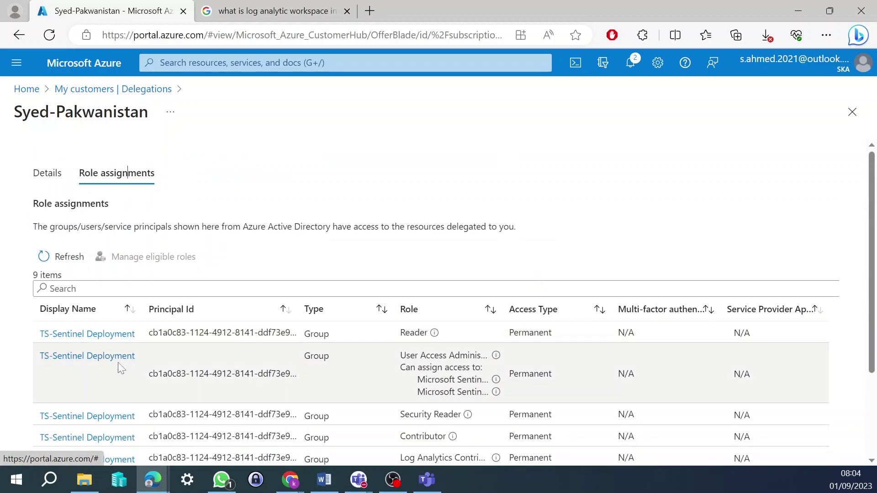
View the TS-Sentinel Deployment group's members, check the customer's portal in Chrome, and return to the members page in Edge
left_click(110, 340)
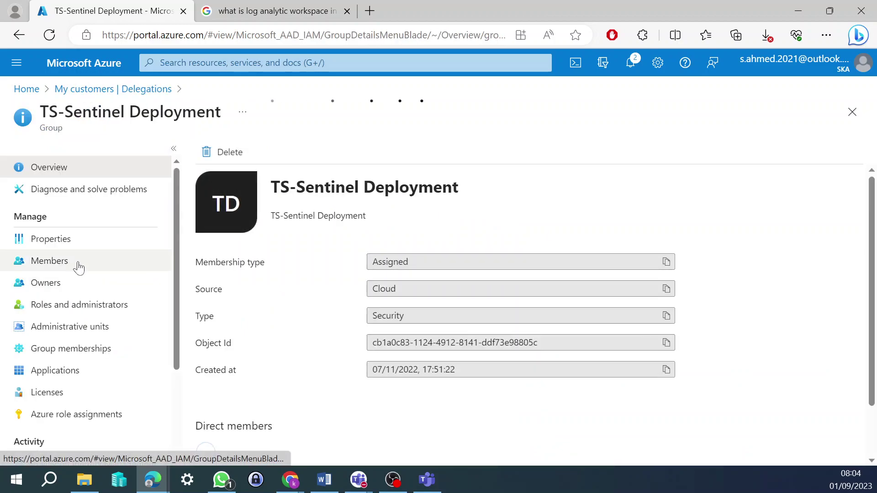
left_click(78, 266)
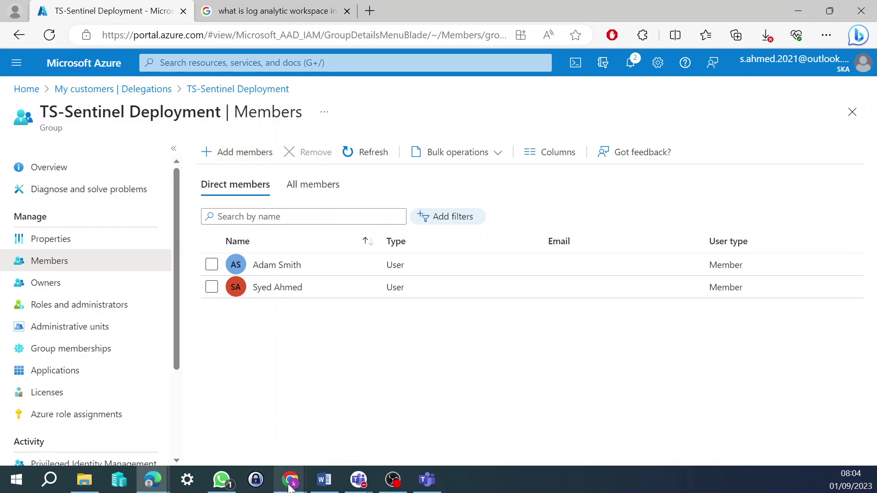
mouse_move(291, 487)
left_click(361, 437)
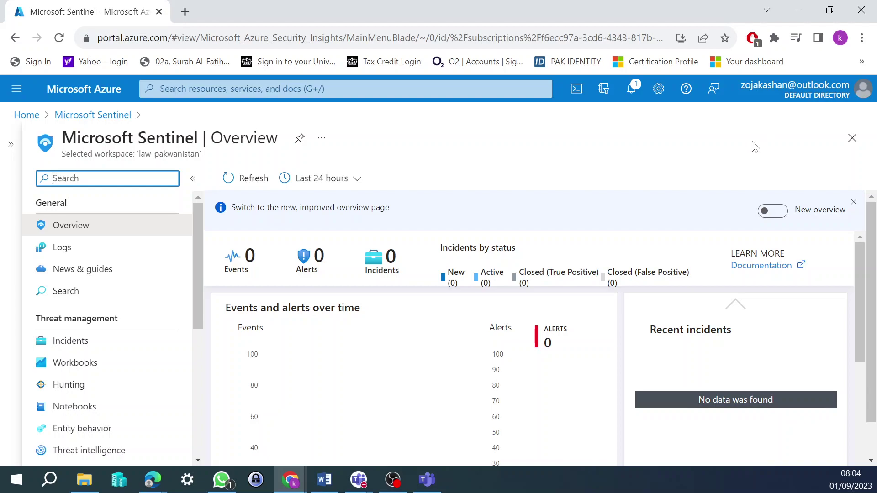
left_click(798, 10)
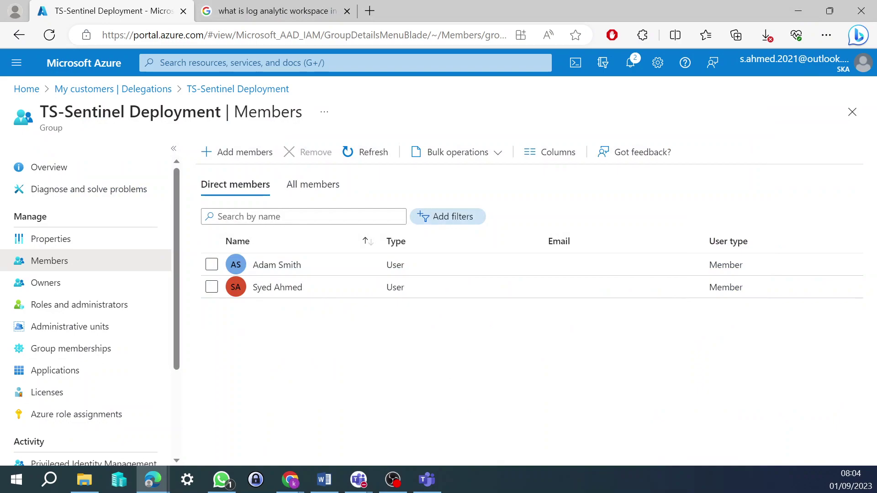
Add the fifth user in the Users list as a member of the TS-Sentinel Deployment group
left_click(228, 153)
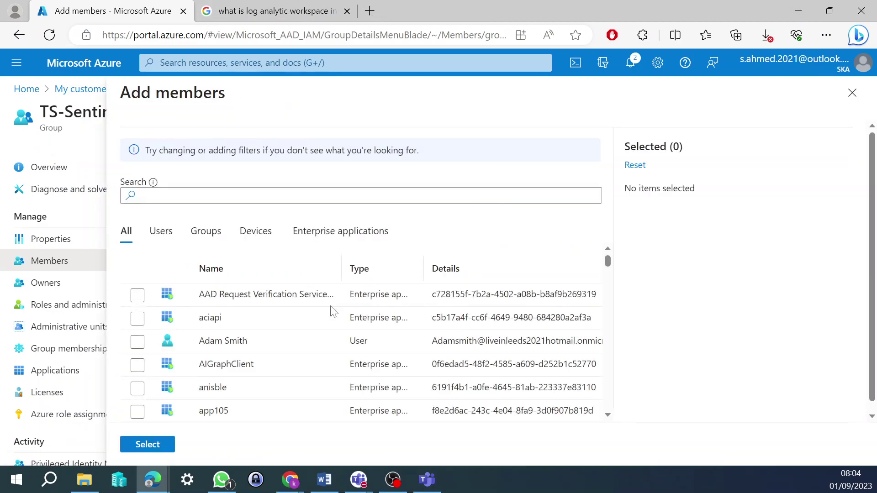
scroll(372, 289, "down", 2)
scroll(360, 338, "down", 8)
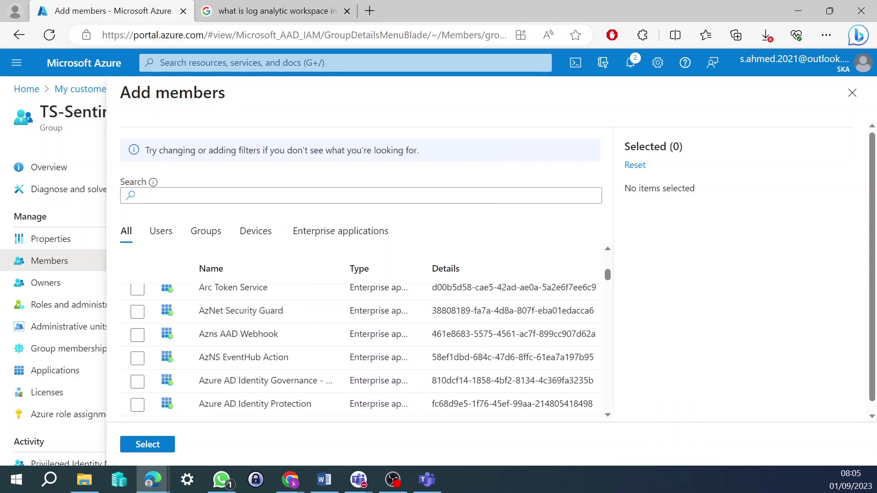
scroll(361, 338, "down", 10)
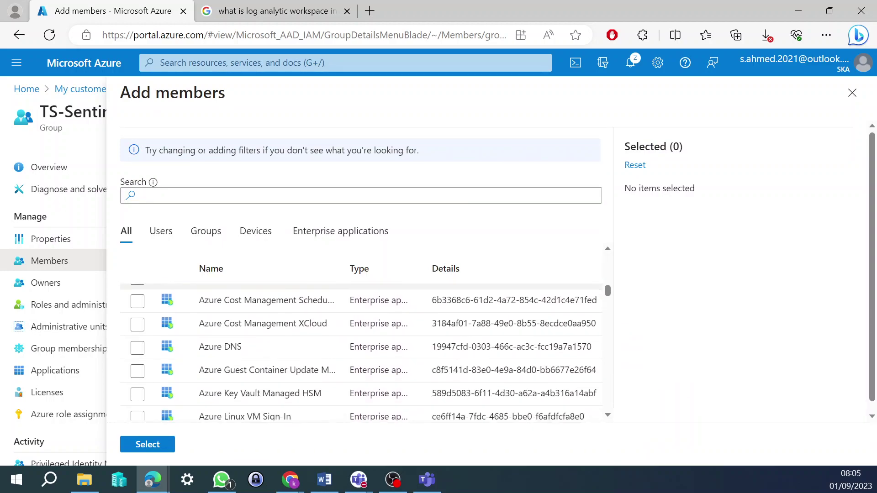
left_click(164, 233)
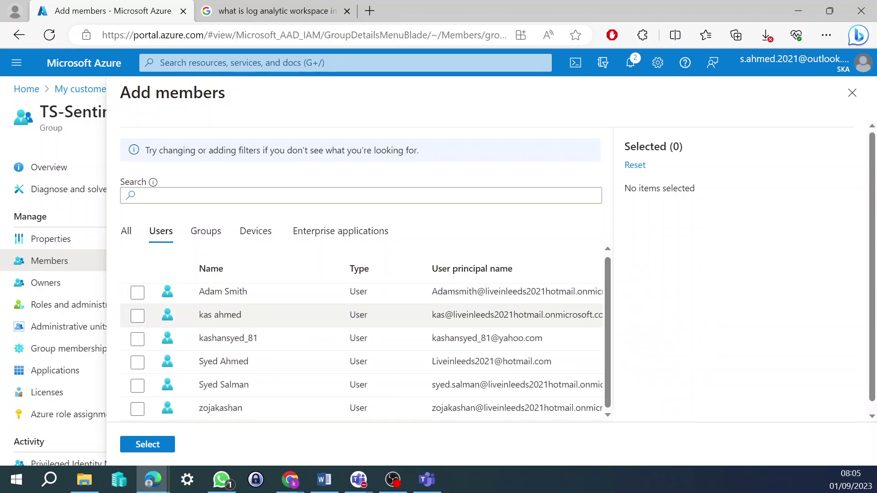
left_click(138, 385)
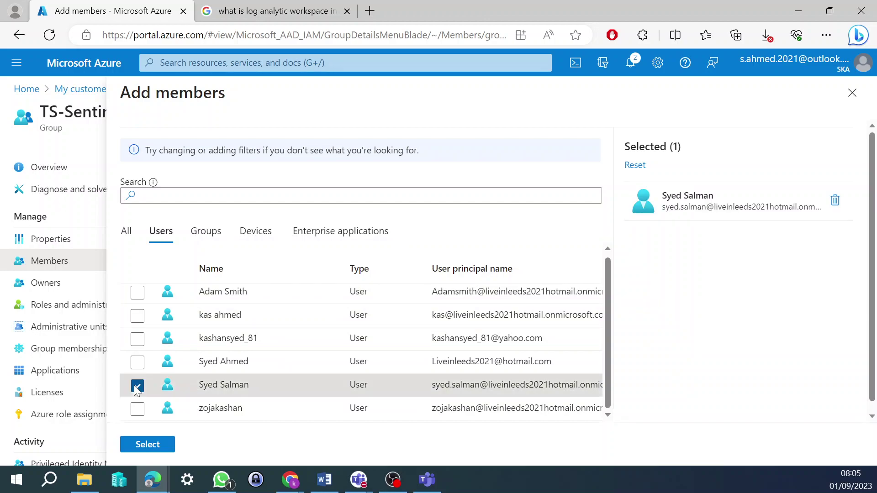
left_click(151, 445)
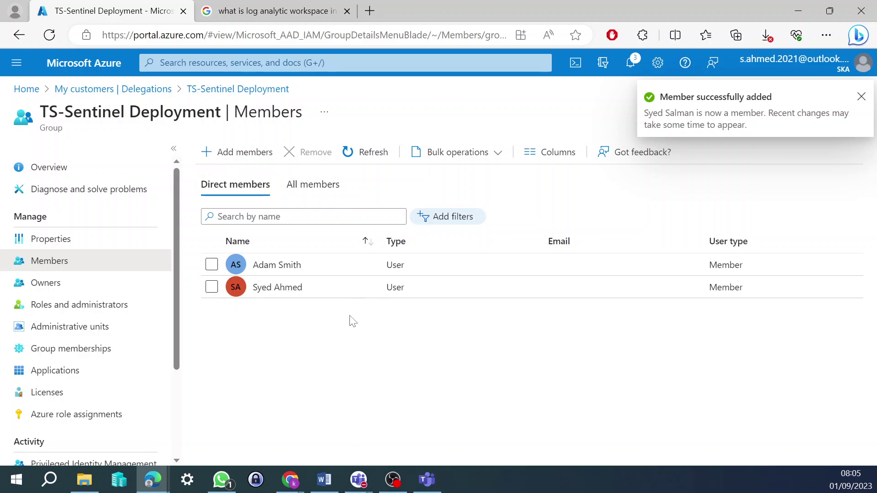
Reload the TS-Sentinel Deployment members page and refresh the list to check for the added user
left_click(49, 34)
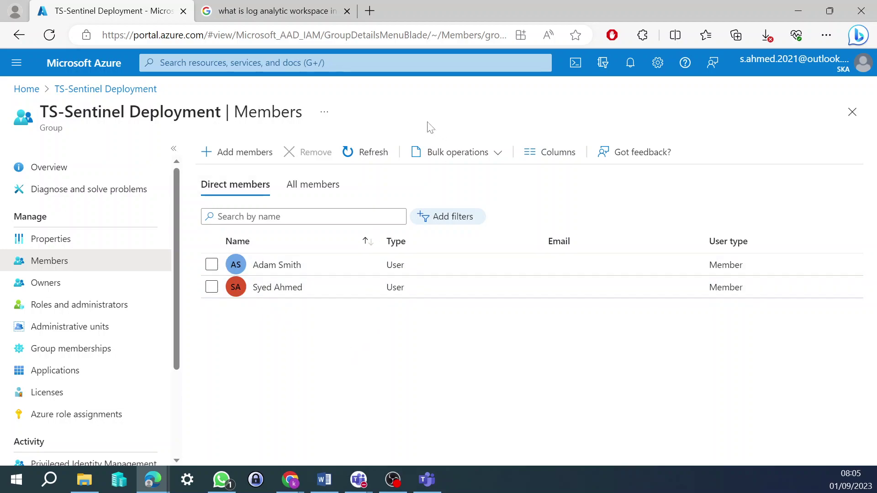
left_click(375, 154)
left_click(377, 155)
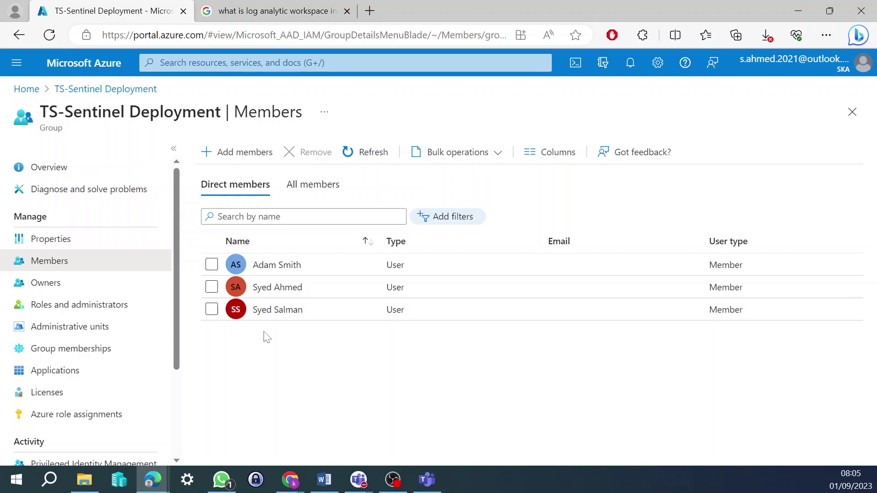
Remove the first listed member from the TS-Sentinel Deployment group and confirm the removal
left_click(212, 265)
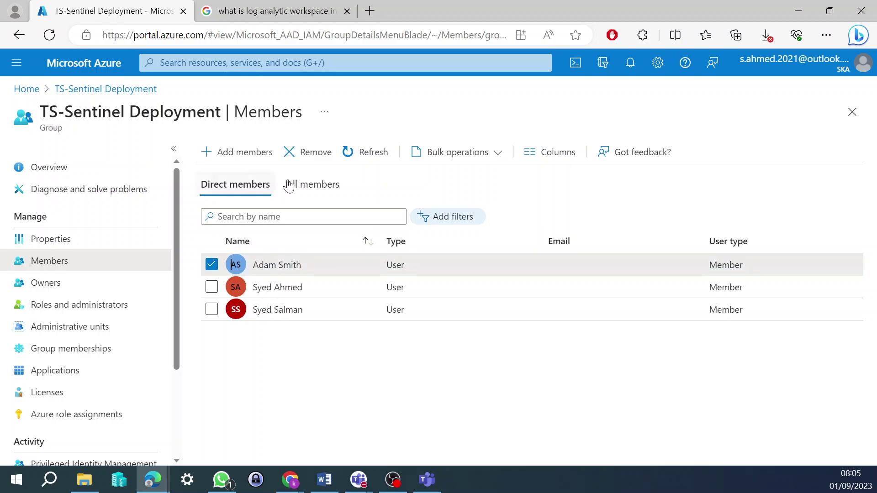
left_click(311, 160)
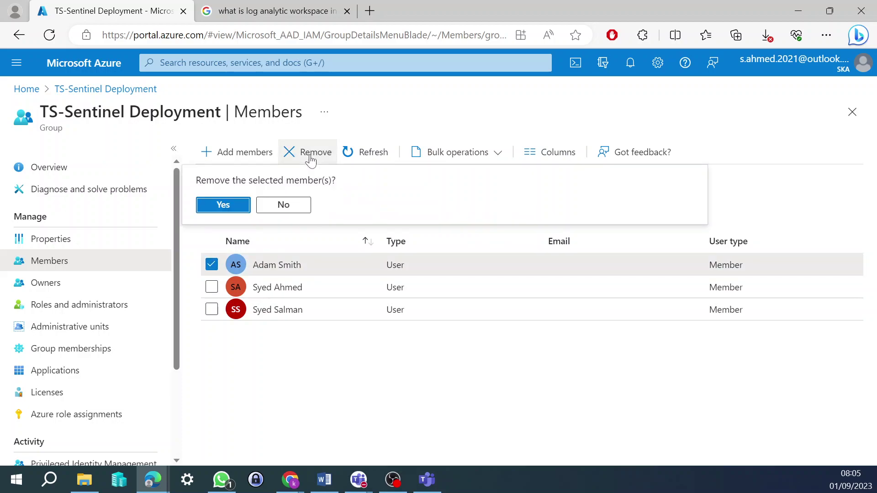
left_click(241, 207)
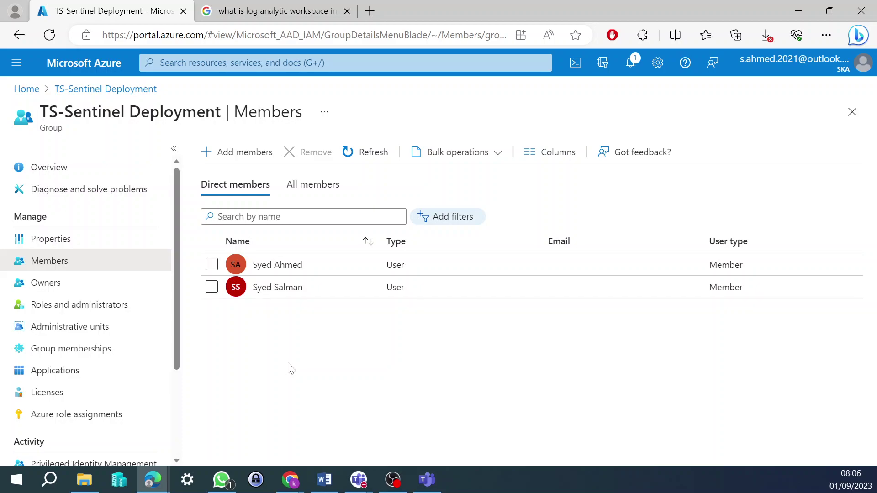
Go back to My customers through the home page and look over the Customers and Delegations pages again
left_click(26, 89)
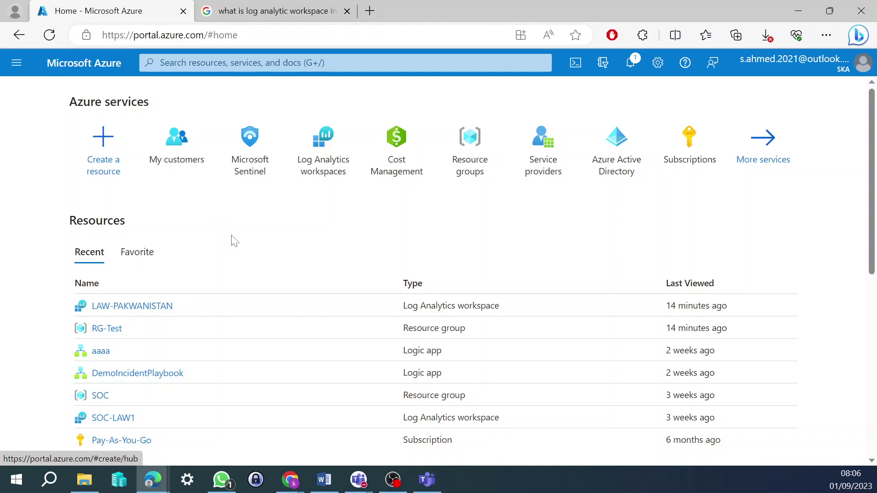
left_click(179, 156)
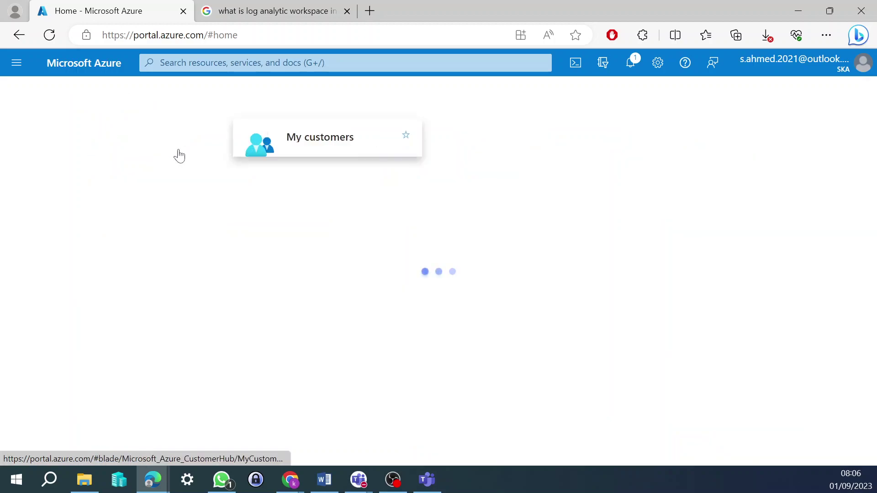
left_click(97, 228)
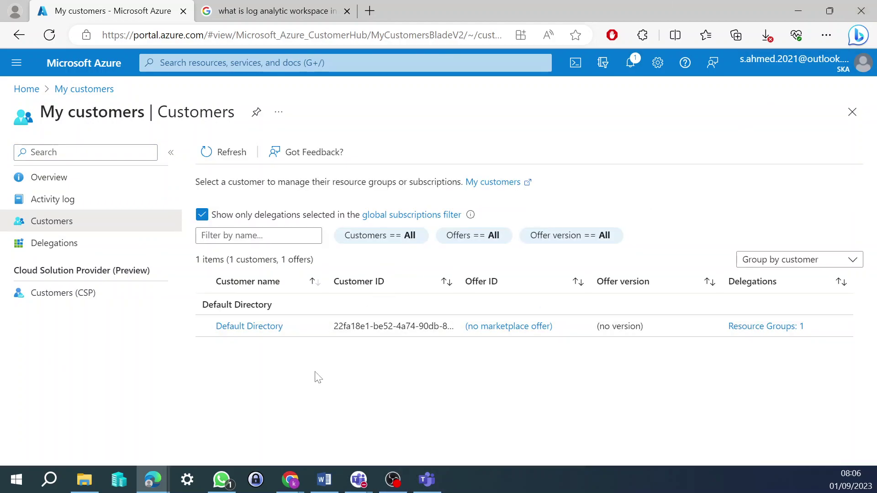
left_click(84, 245)
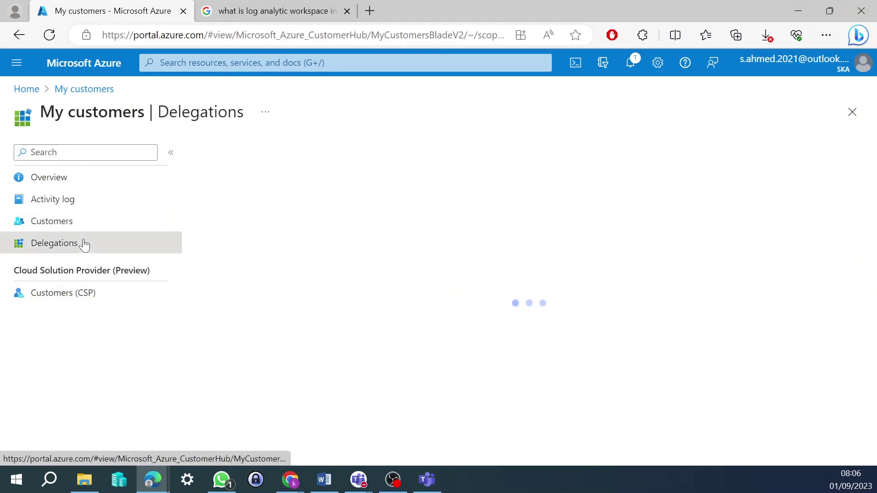